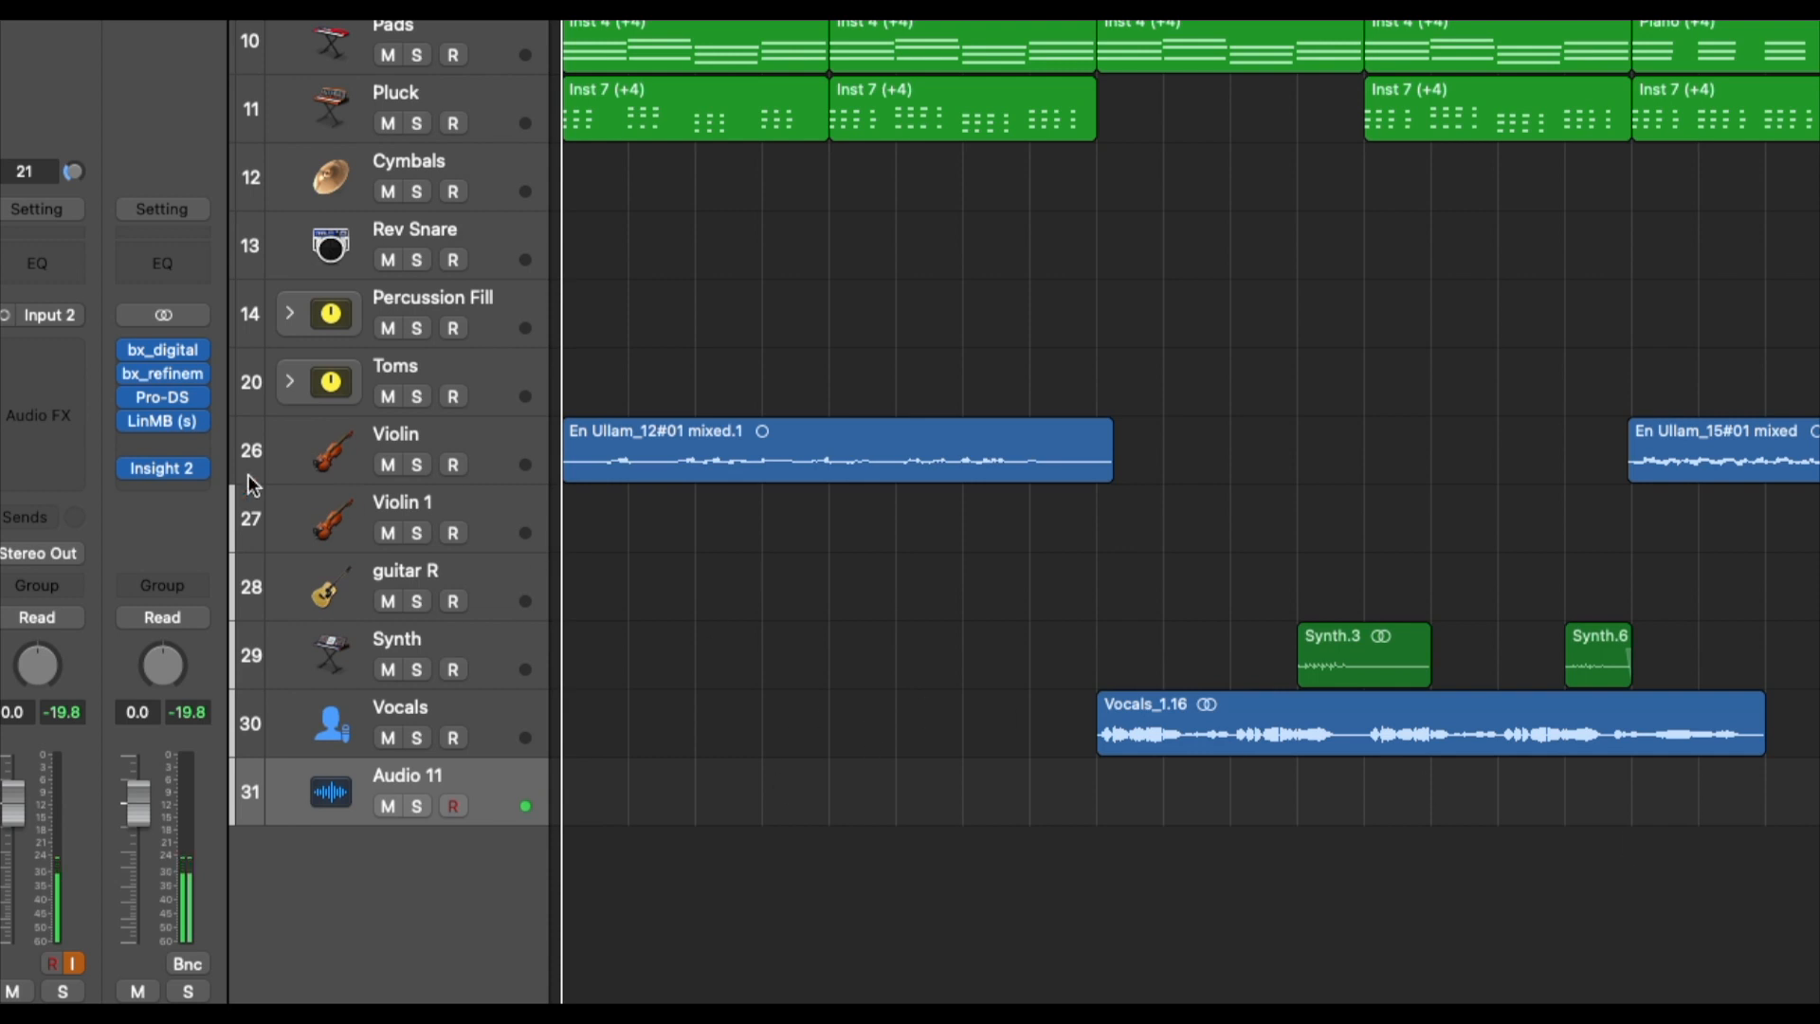
# Insert the FabFilter Pro-L 2 limiter on the Stereo Out channel between LinMB and Insight 2
pyautogui.click(195, 444)
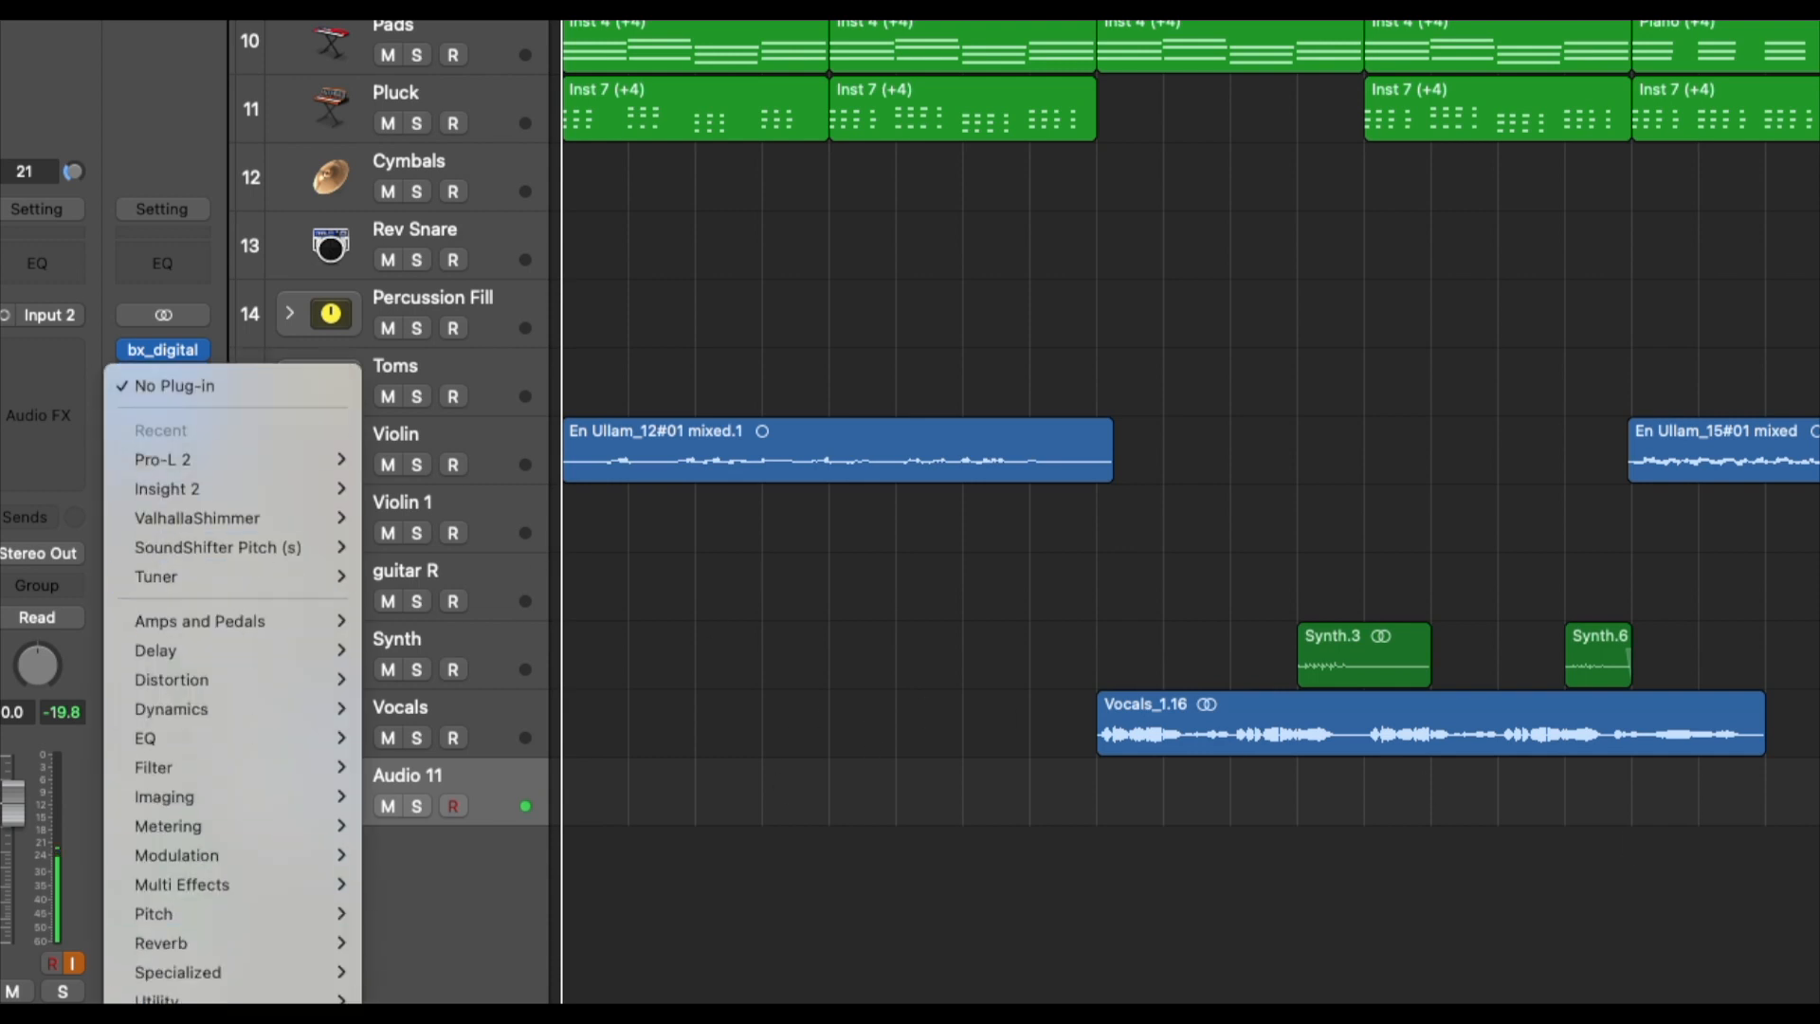
pyautogui.moveTo(275, 1019)
pyautogui.moveTo(500, 821)
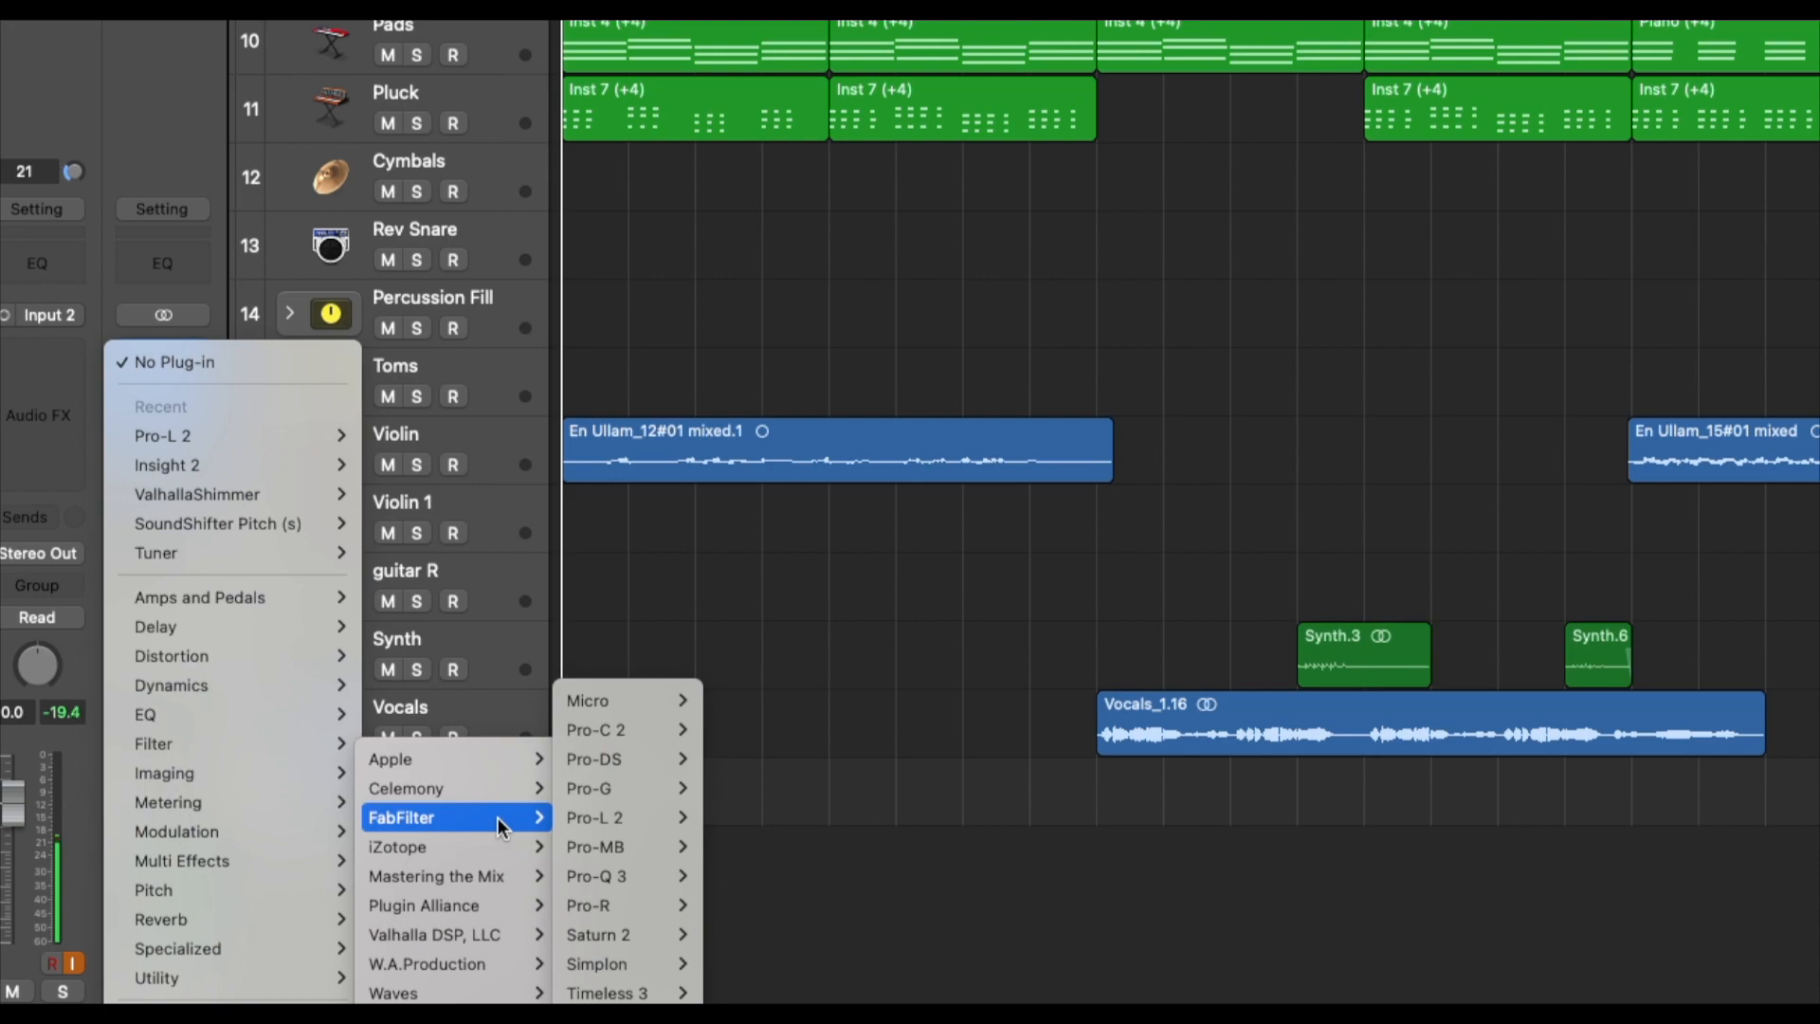
pyautogui.moveTo(638, 817)
pyautogui.click(748, 819)
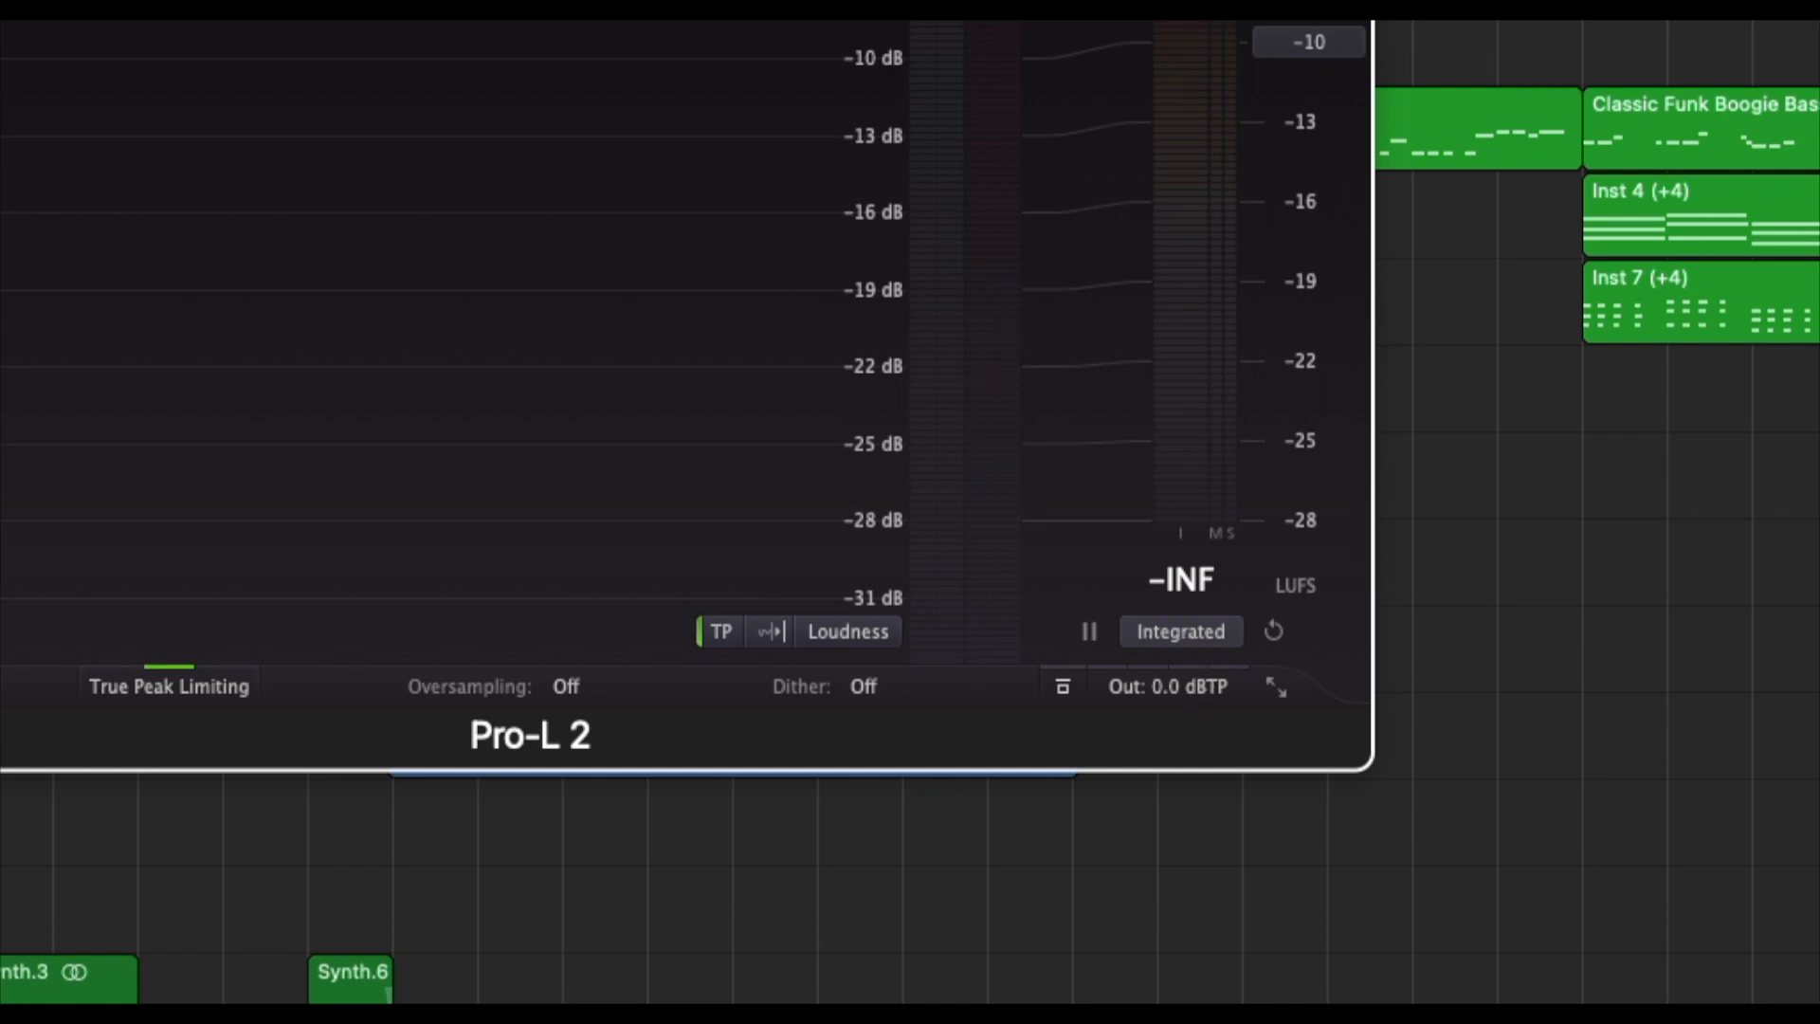
pyautogui.moveTo(531, 26); pyautogui.dragTo(405, 4)
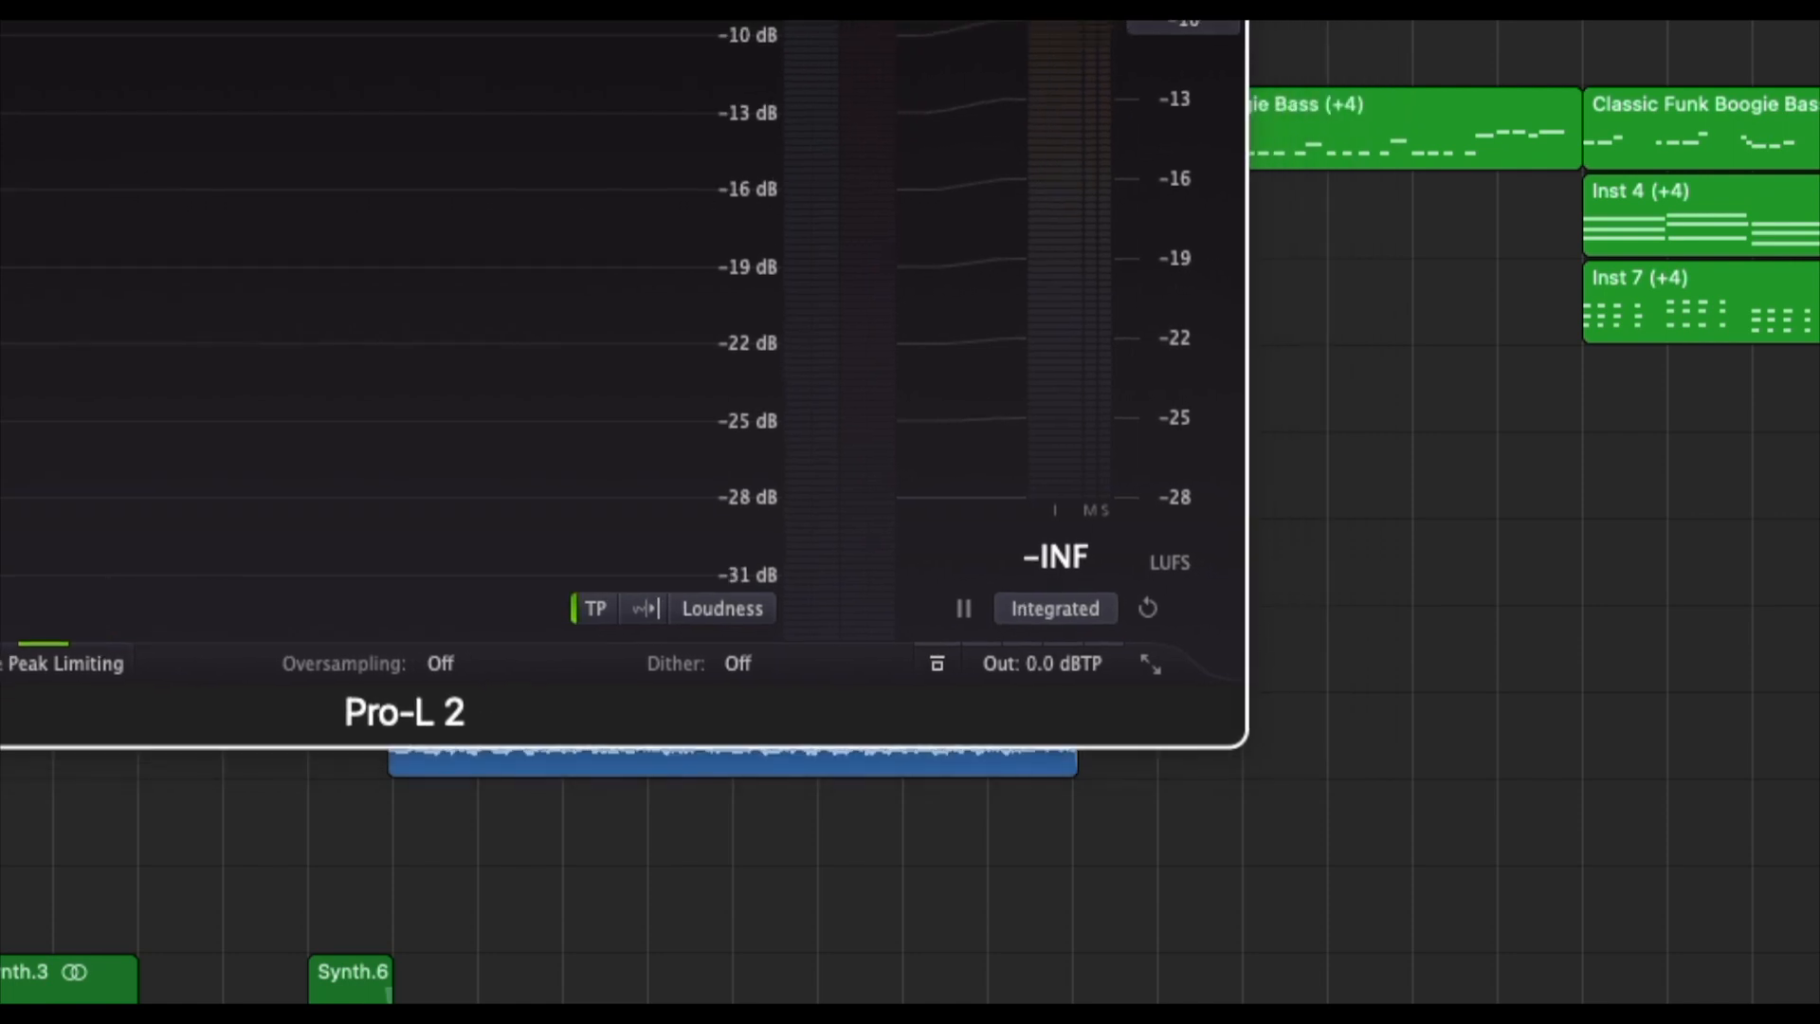
# Set the Pro-L 2 output level to -0.3 dBTP
pyautogui.doubleClick(1027, 671)
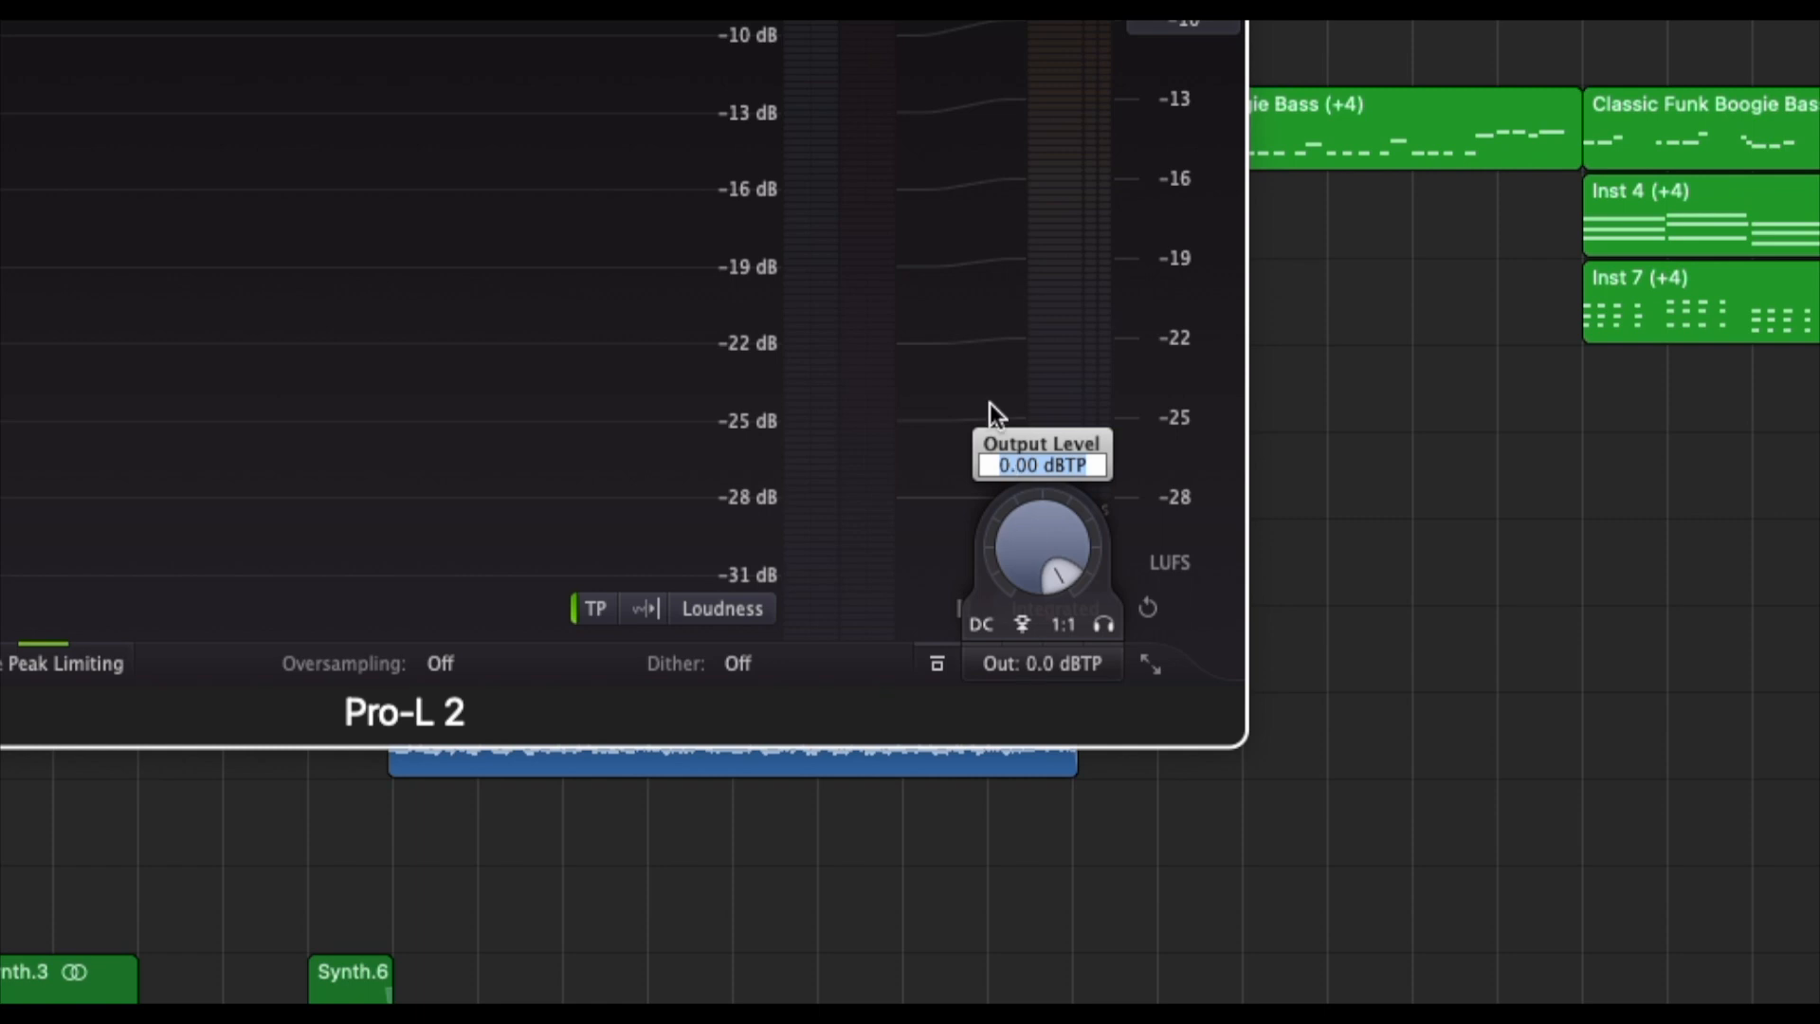
pyautogui.click(1043, 461)
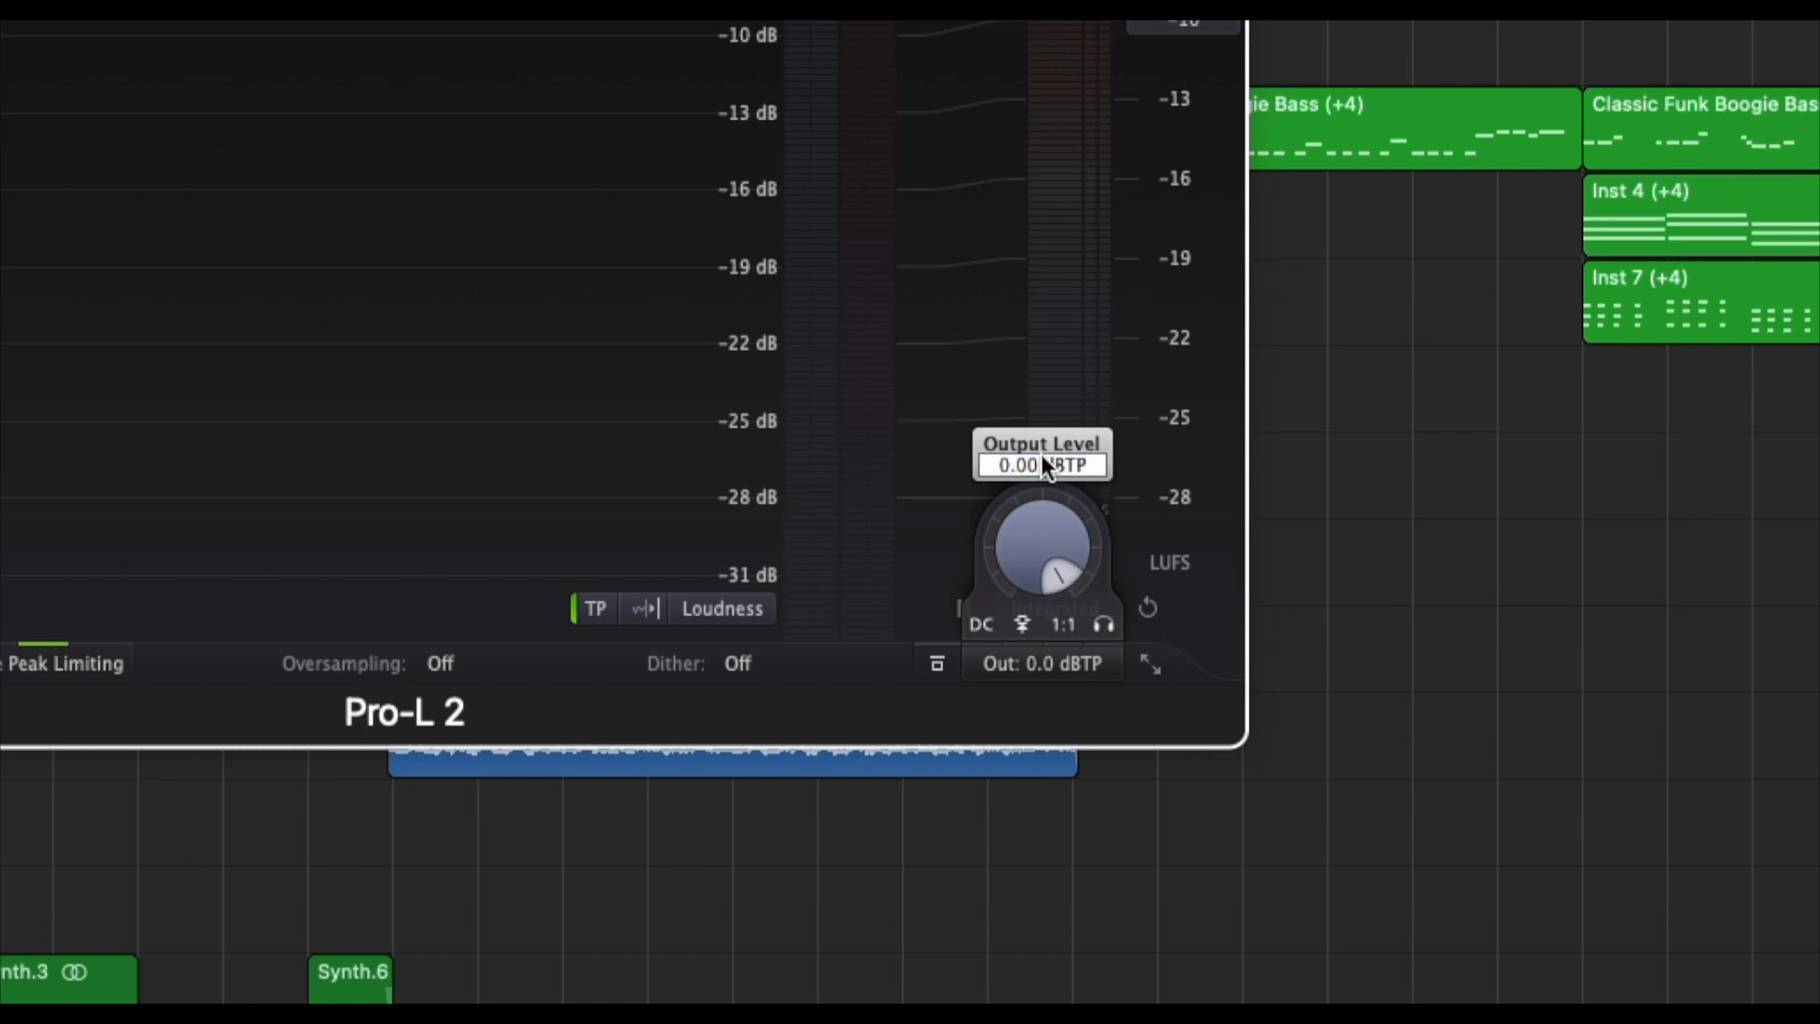
pyautogui.press('BackSpace')
pyautogui.press('BackSpace')
pyautogui.press('BackSpace')
pyautogui.write('3')
pyautogui.press('Return')
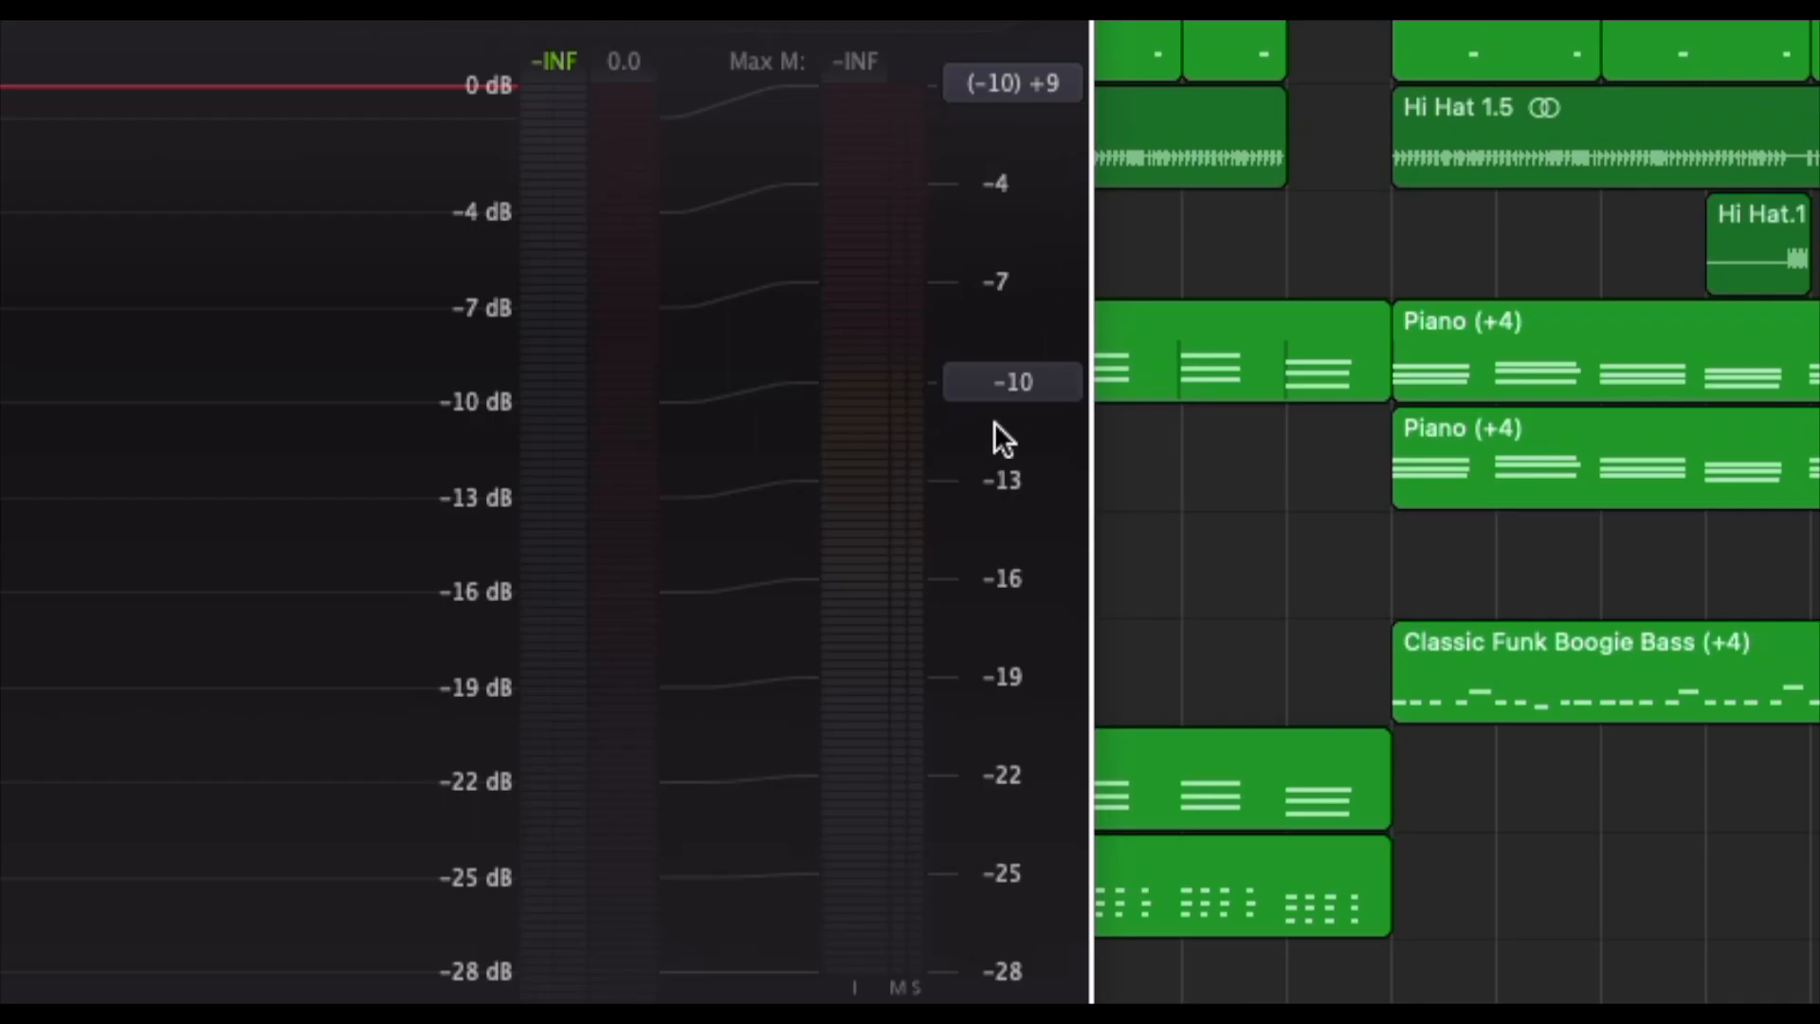
# Choose the custom loudness target of -10 LUFS for the Pro-L 2 meter and reposition the plug-in window
pyautogui.click(1011, 389)
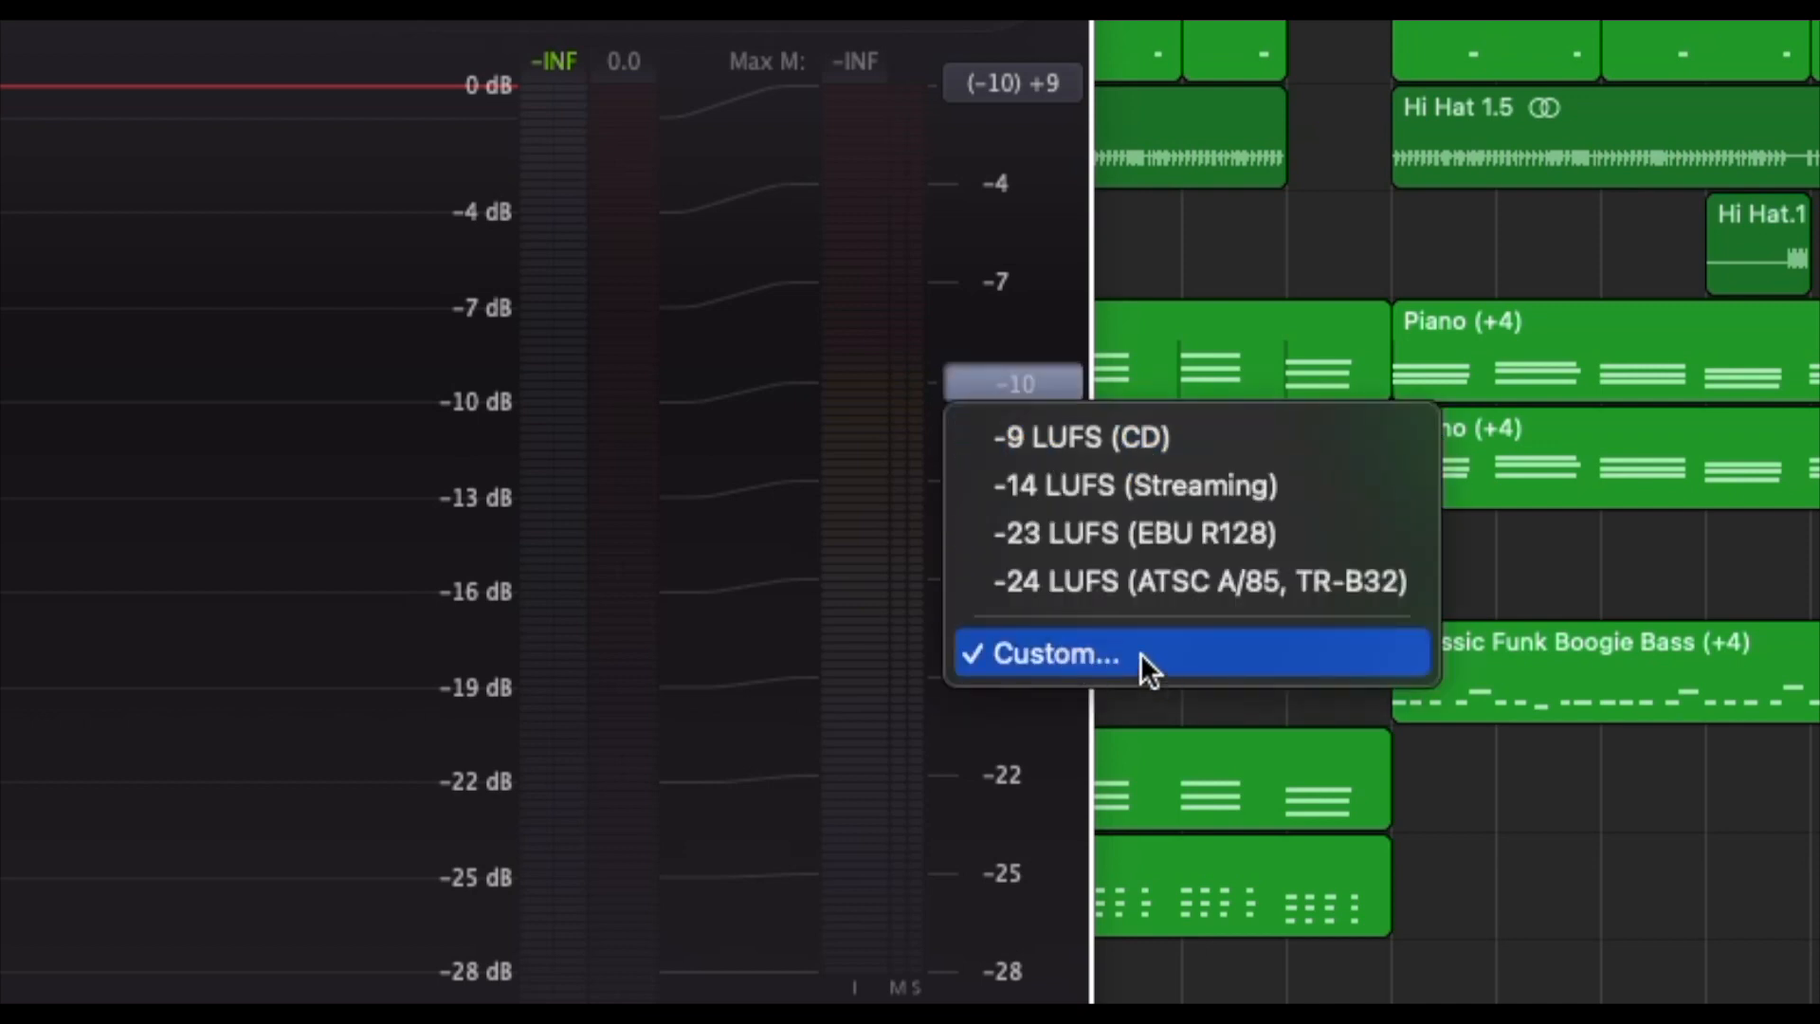
pyautogui.click(1008, 377)
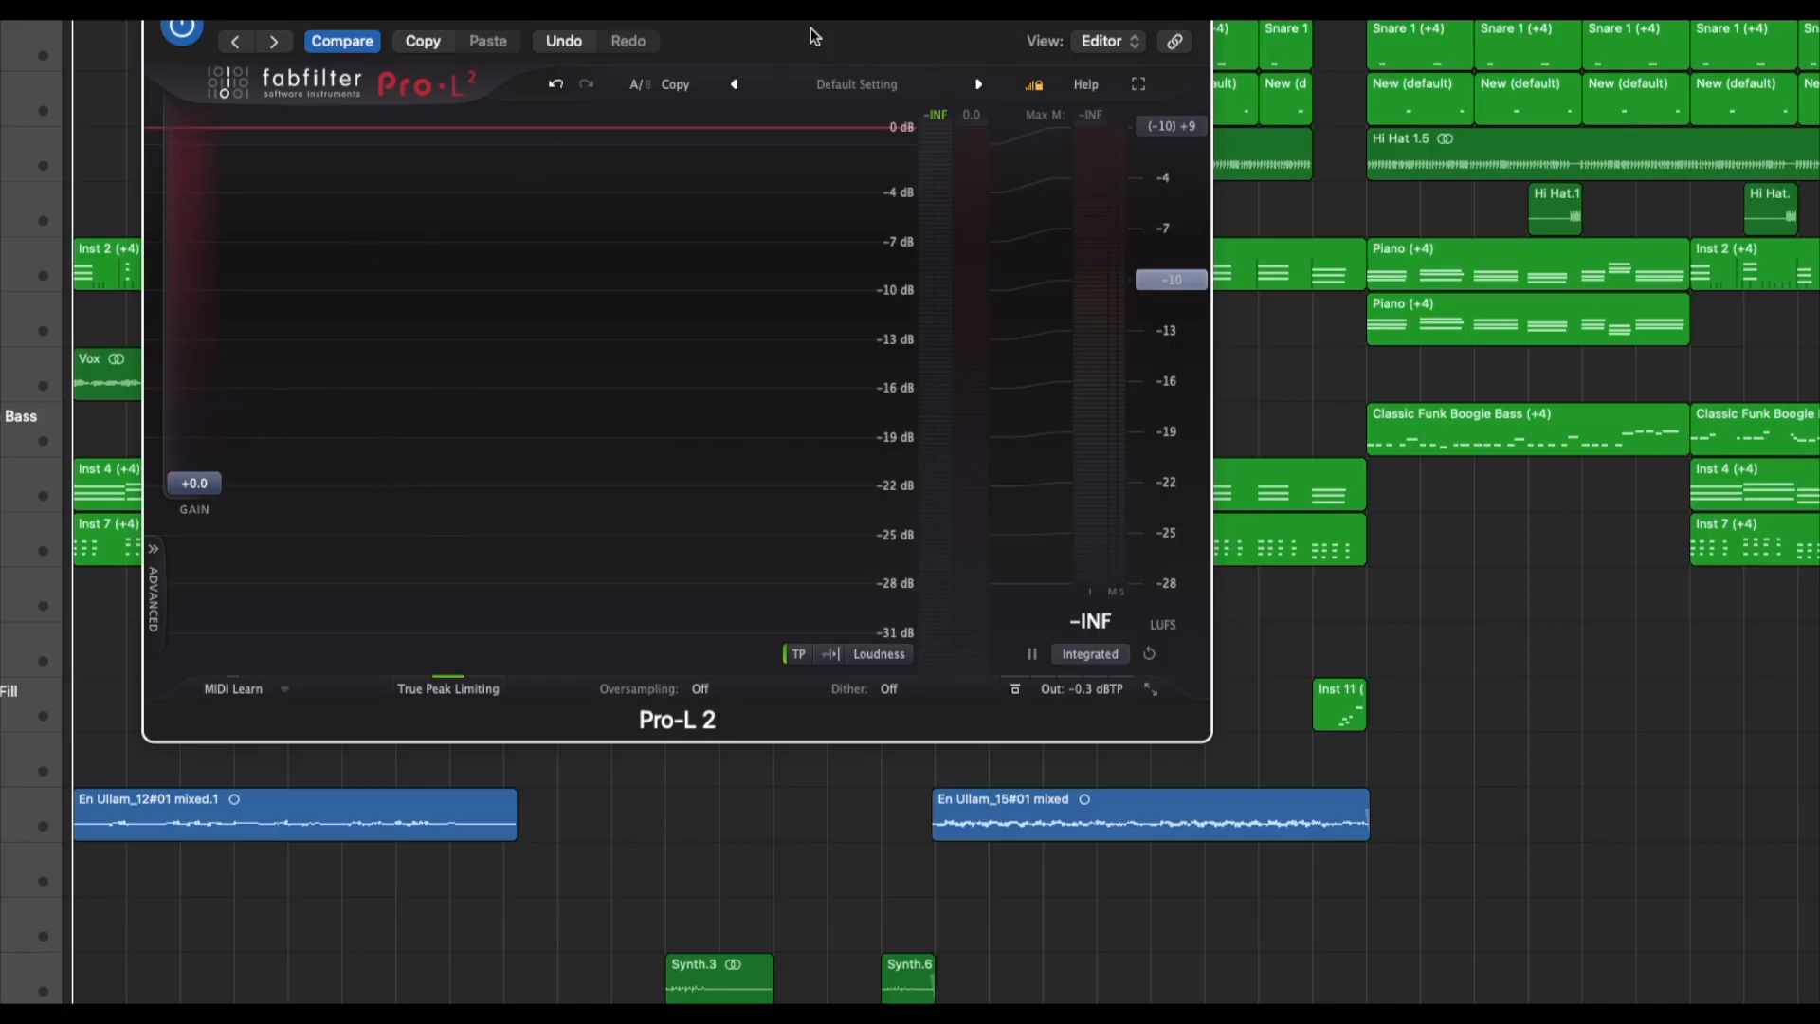
pyautogui.moveTo(812, 28); pyautogui.dragTo(1025, 134)
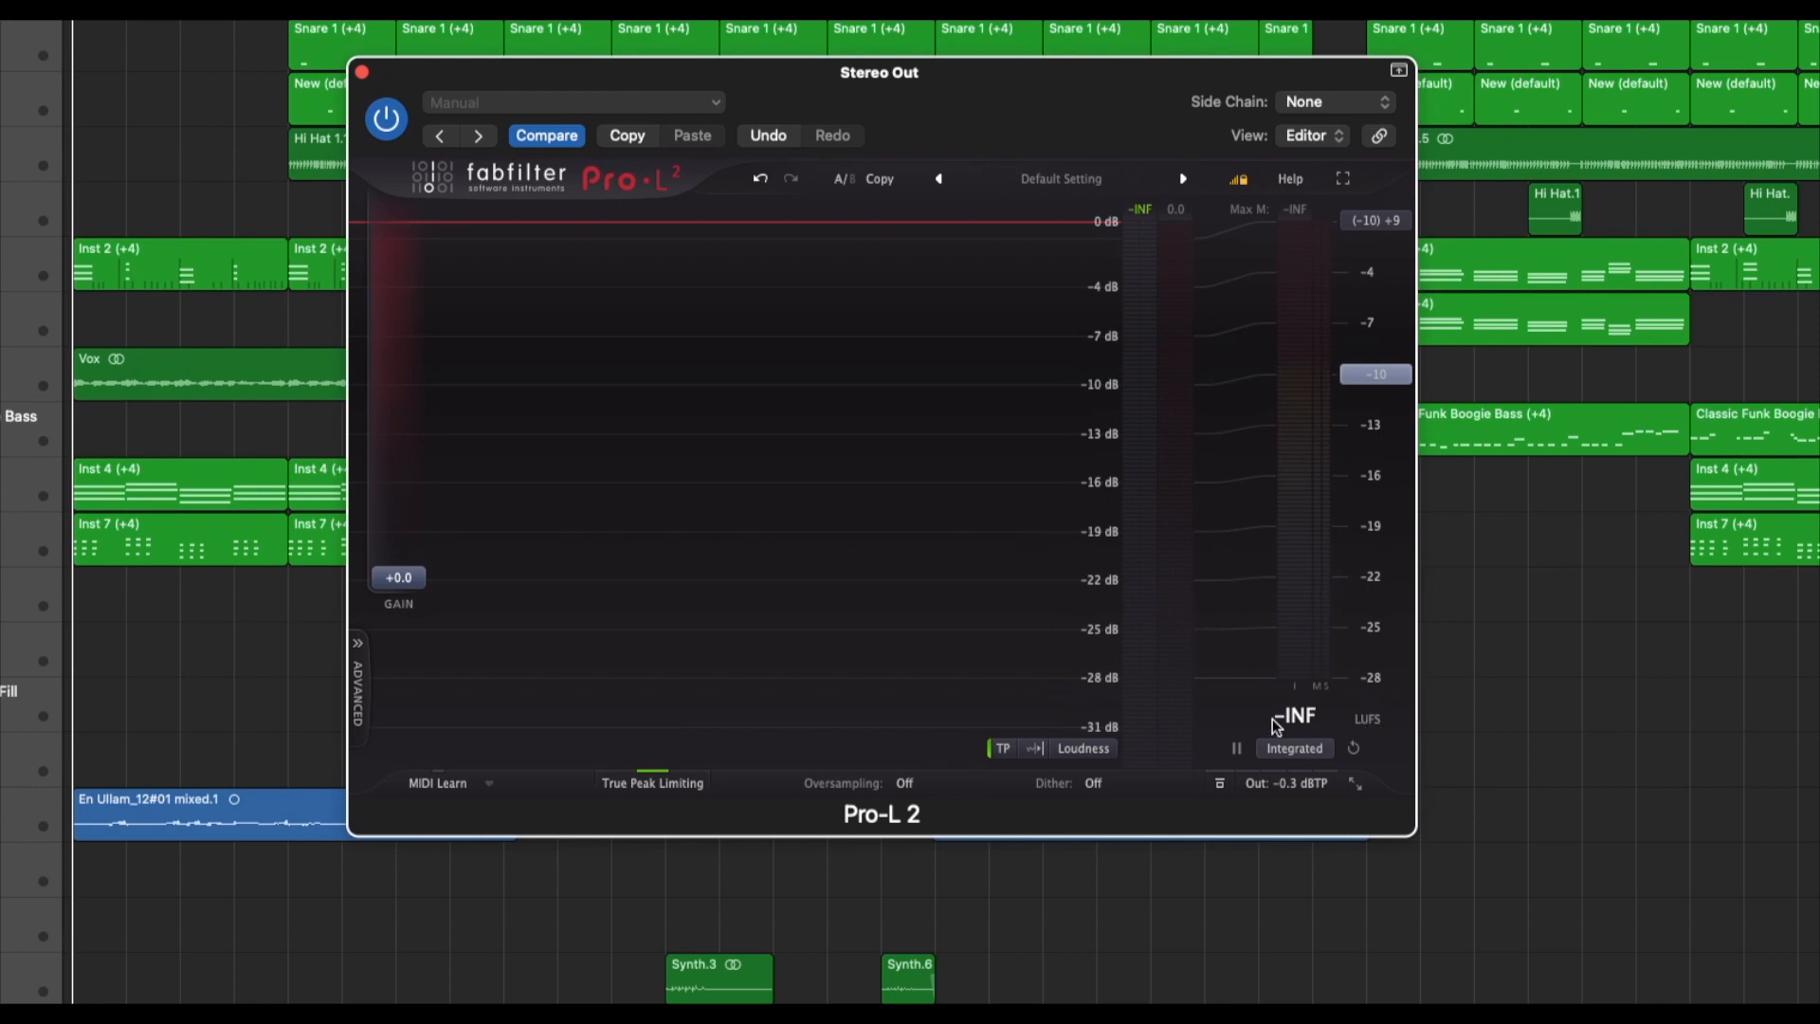
pyautogui.click(285, 648)
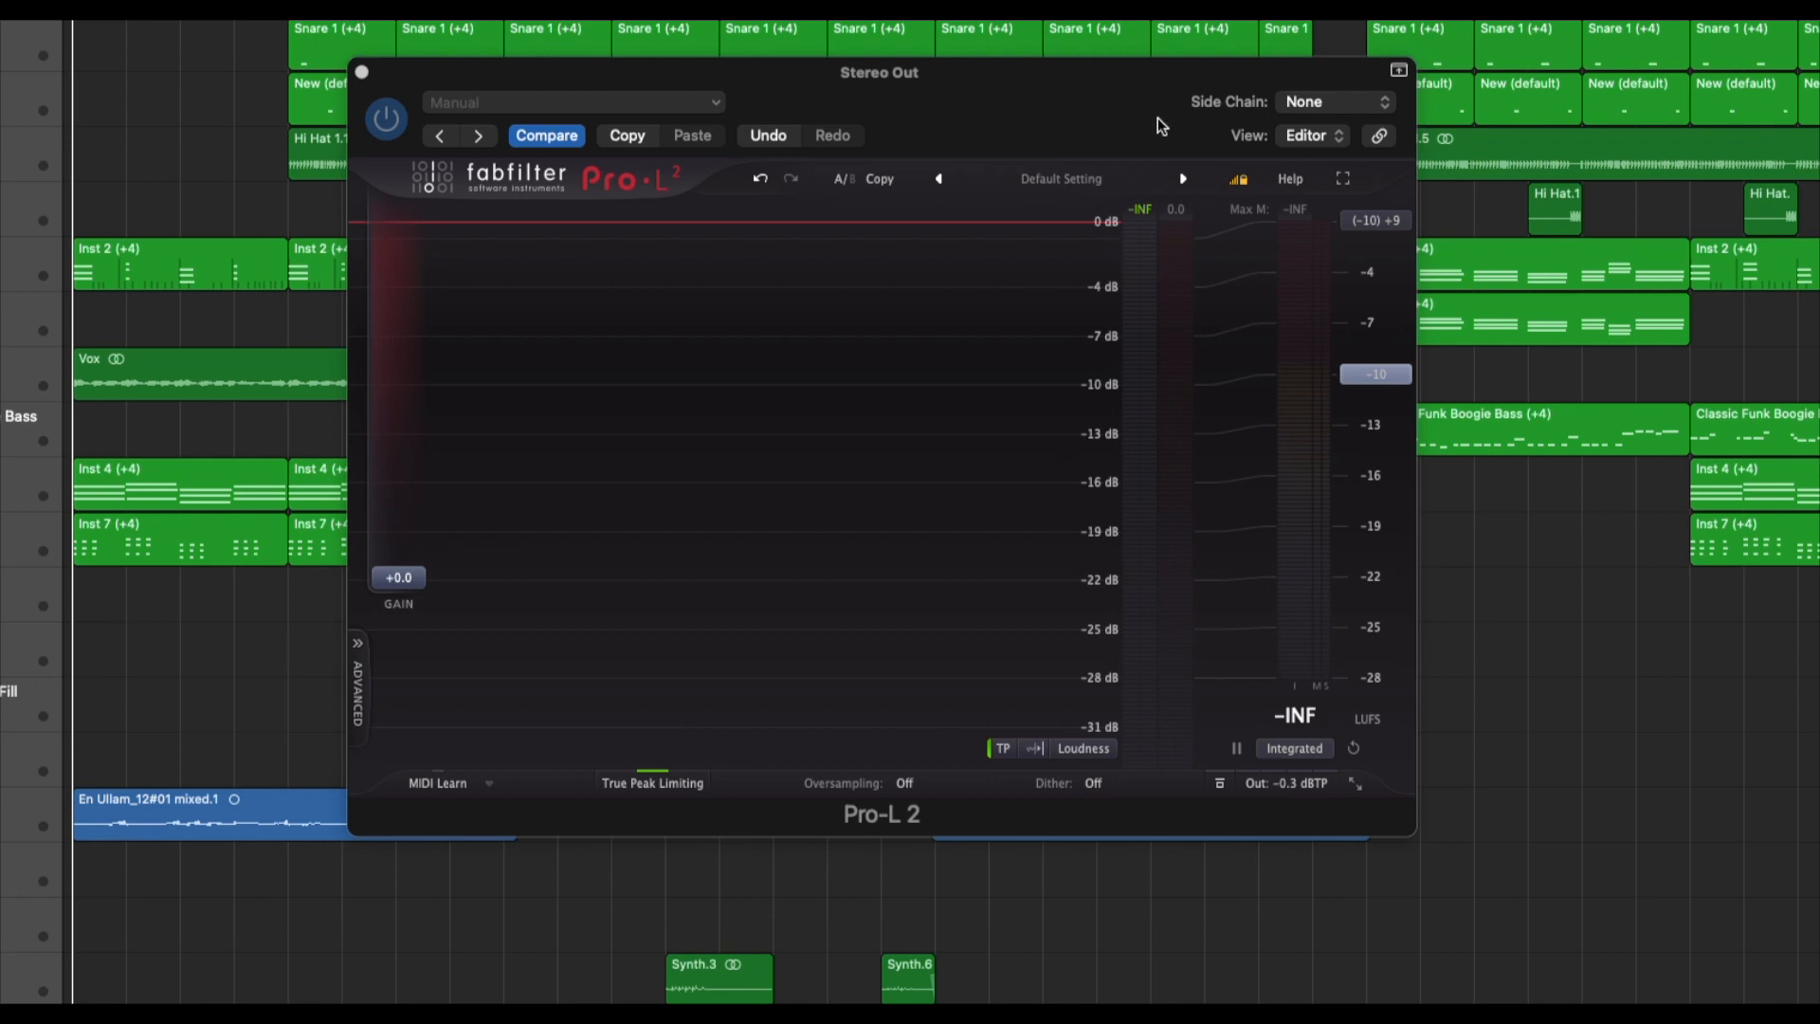
pyautogui.moveTo(1156, 118); pyautogui.dragTo(994, 83)
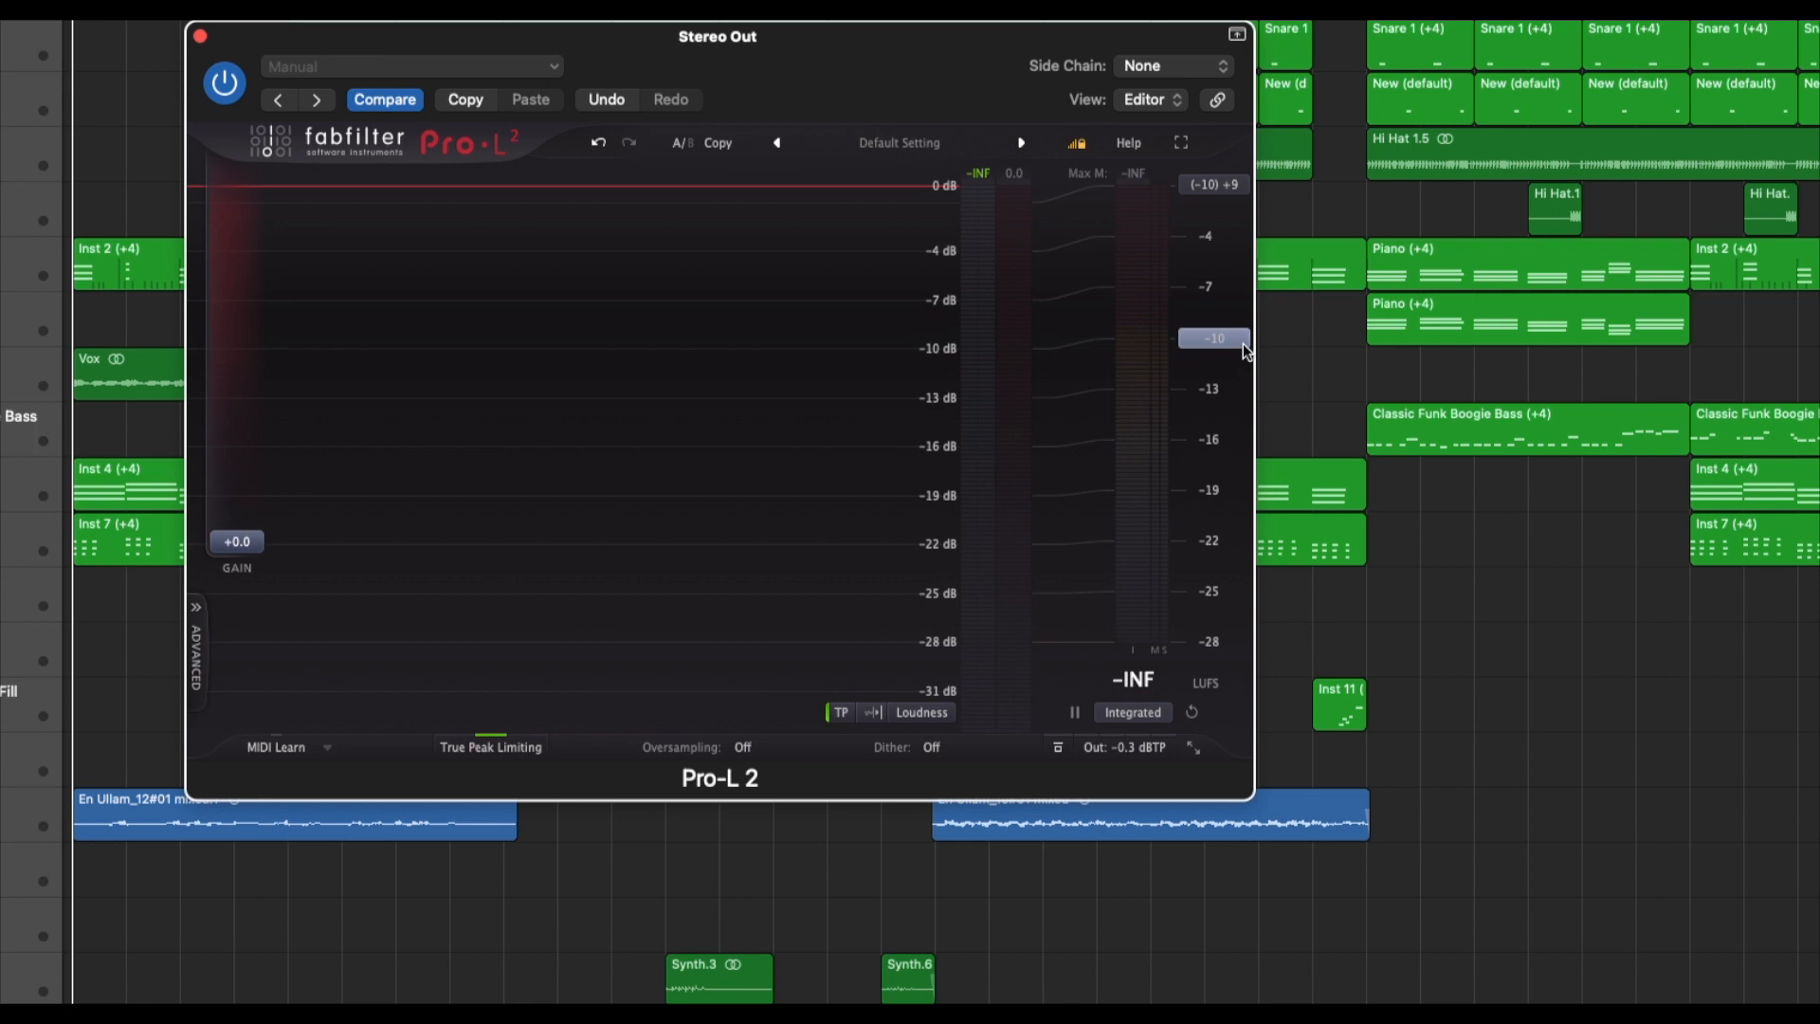
pyautogui.click(456, 911)
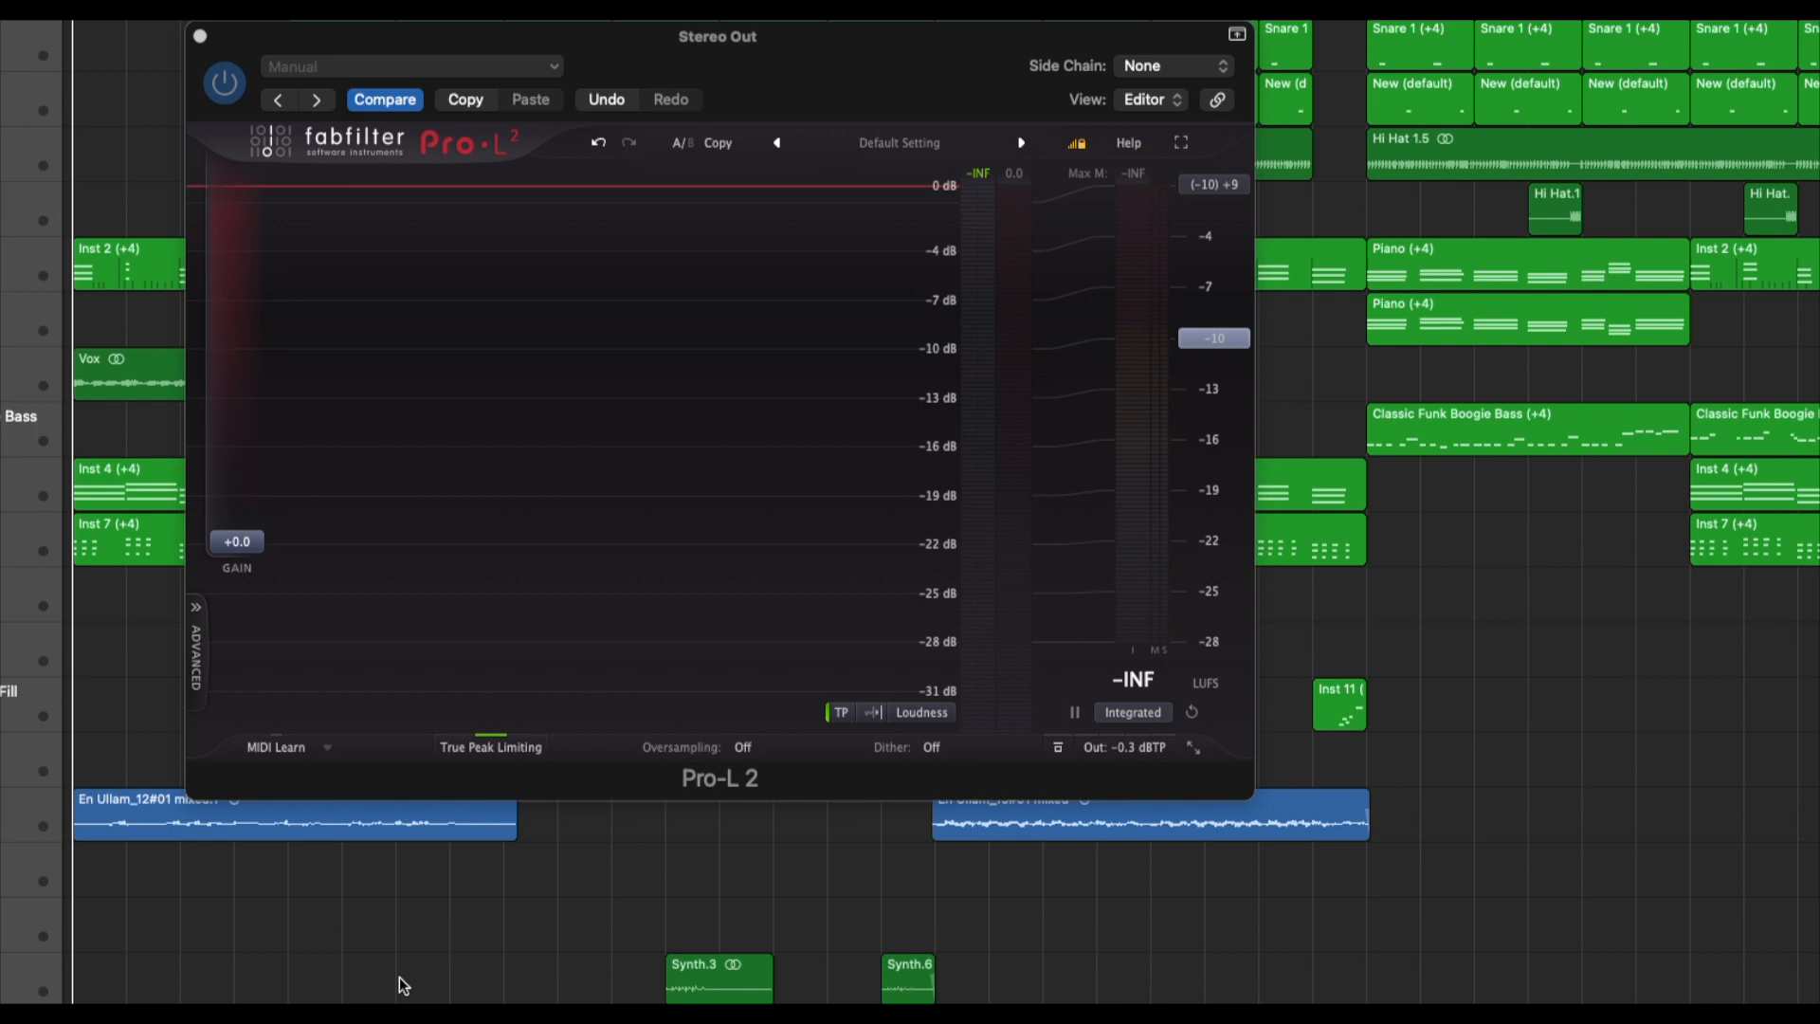
pyautogui.moveTo(860, 72); pyautogui.dragTo(1014, 182)
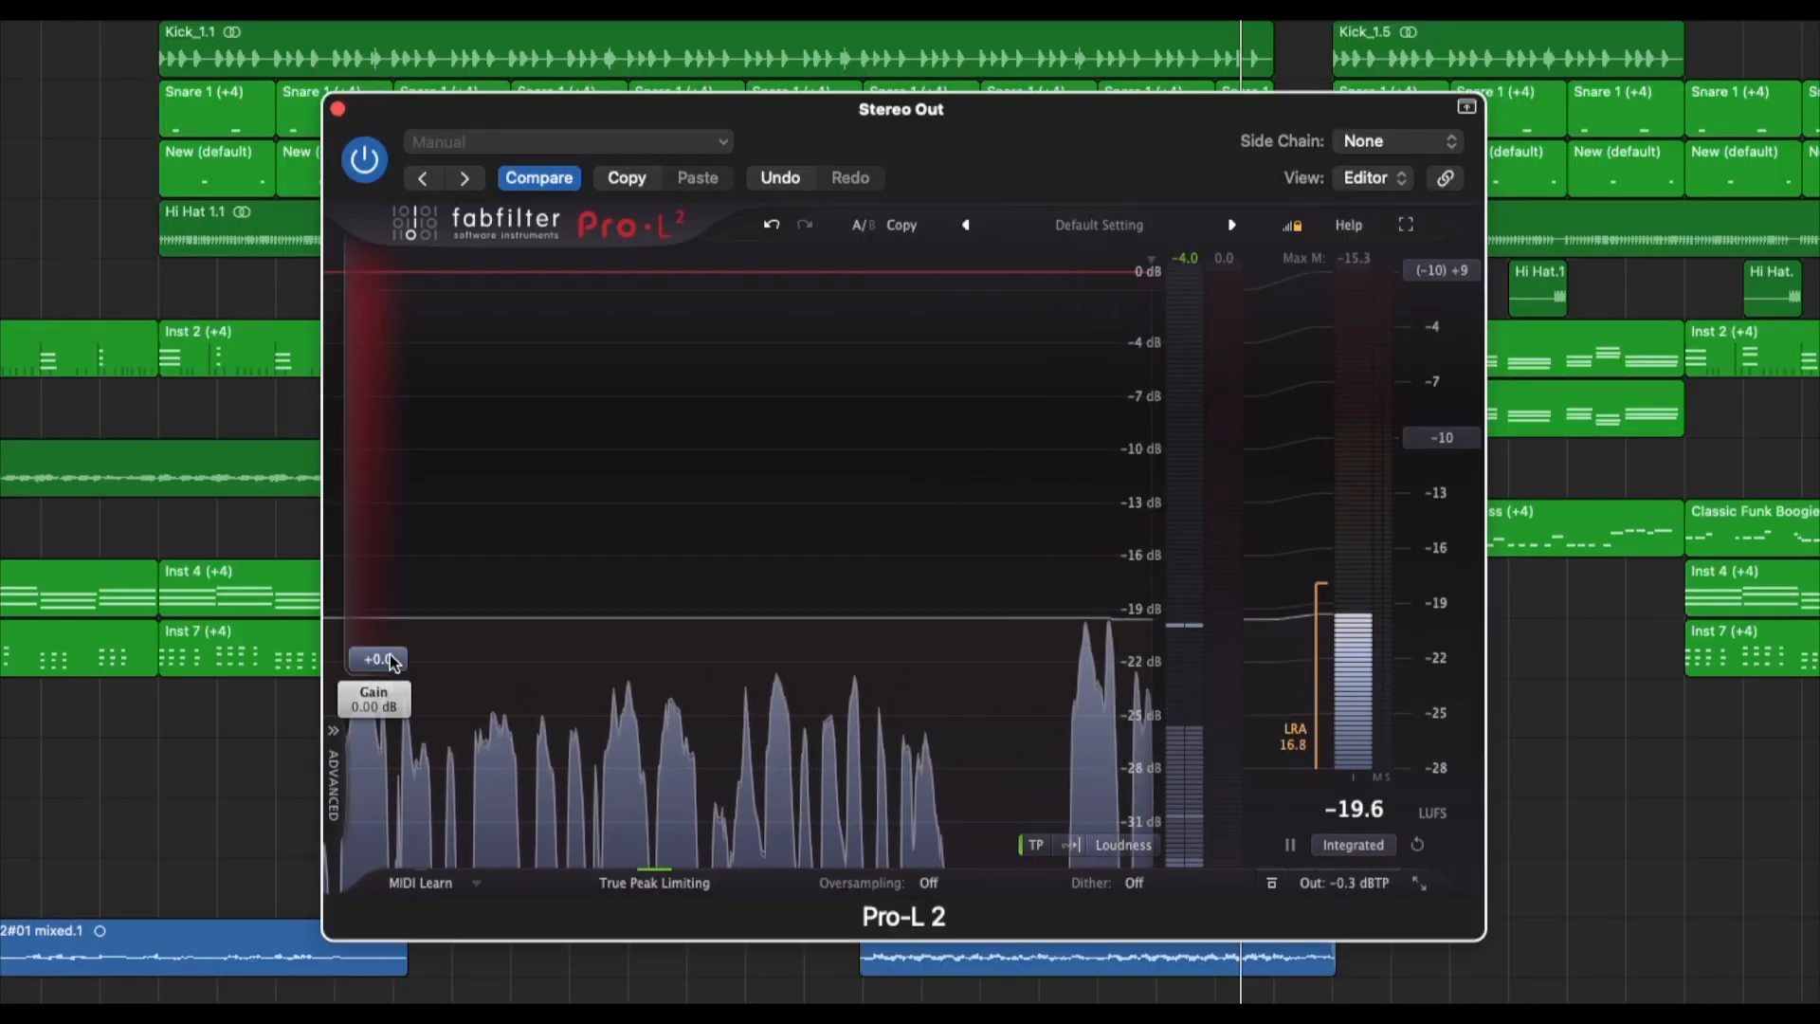
# Adjust the Pro-L 2 gain to about +8.6 dB while the song plays
pyautogui.moveTo(150, 650); pyautogui.dragTo(173, 641)
pyautogui.moveTo(394, 648); pyautogui.dragTo(396, 544)
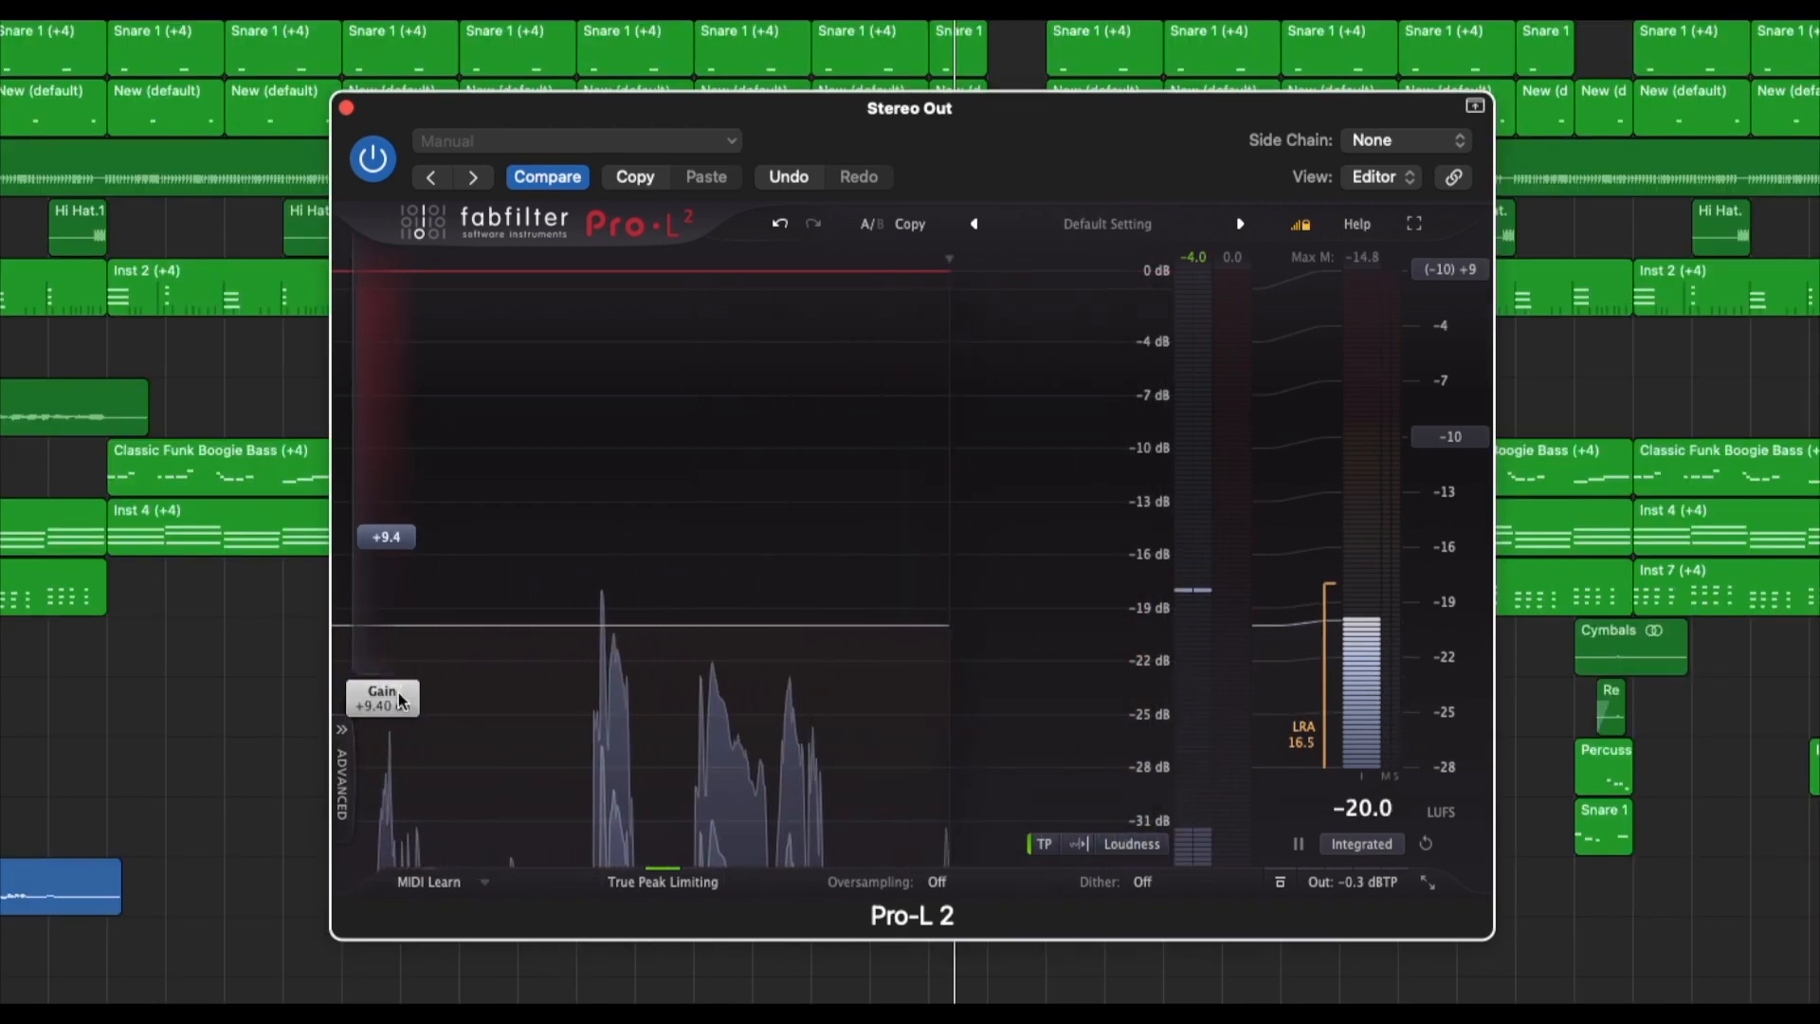
pyautogui.click(170, 721)
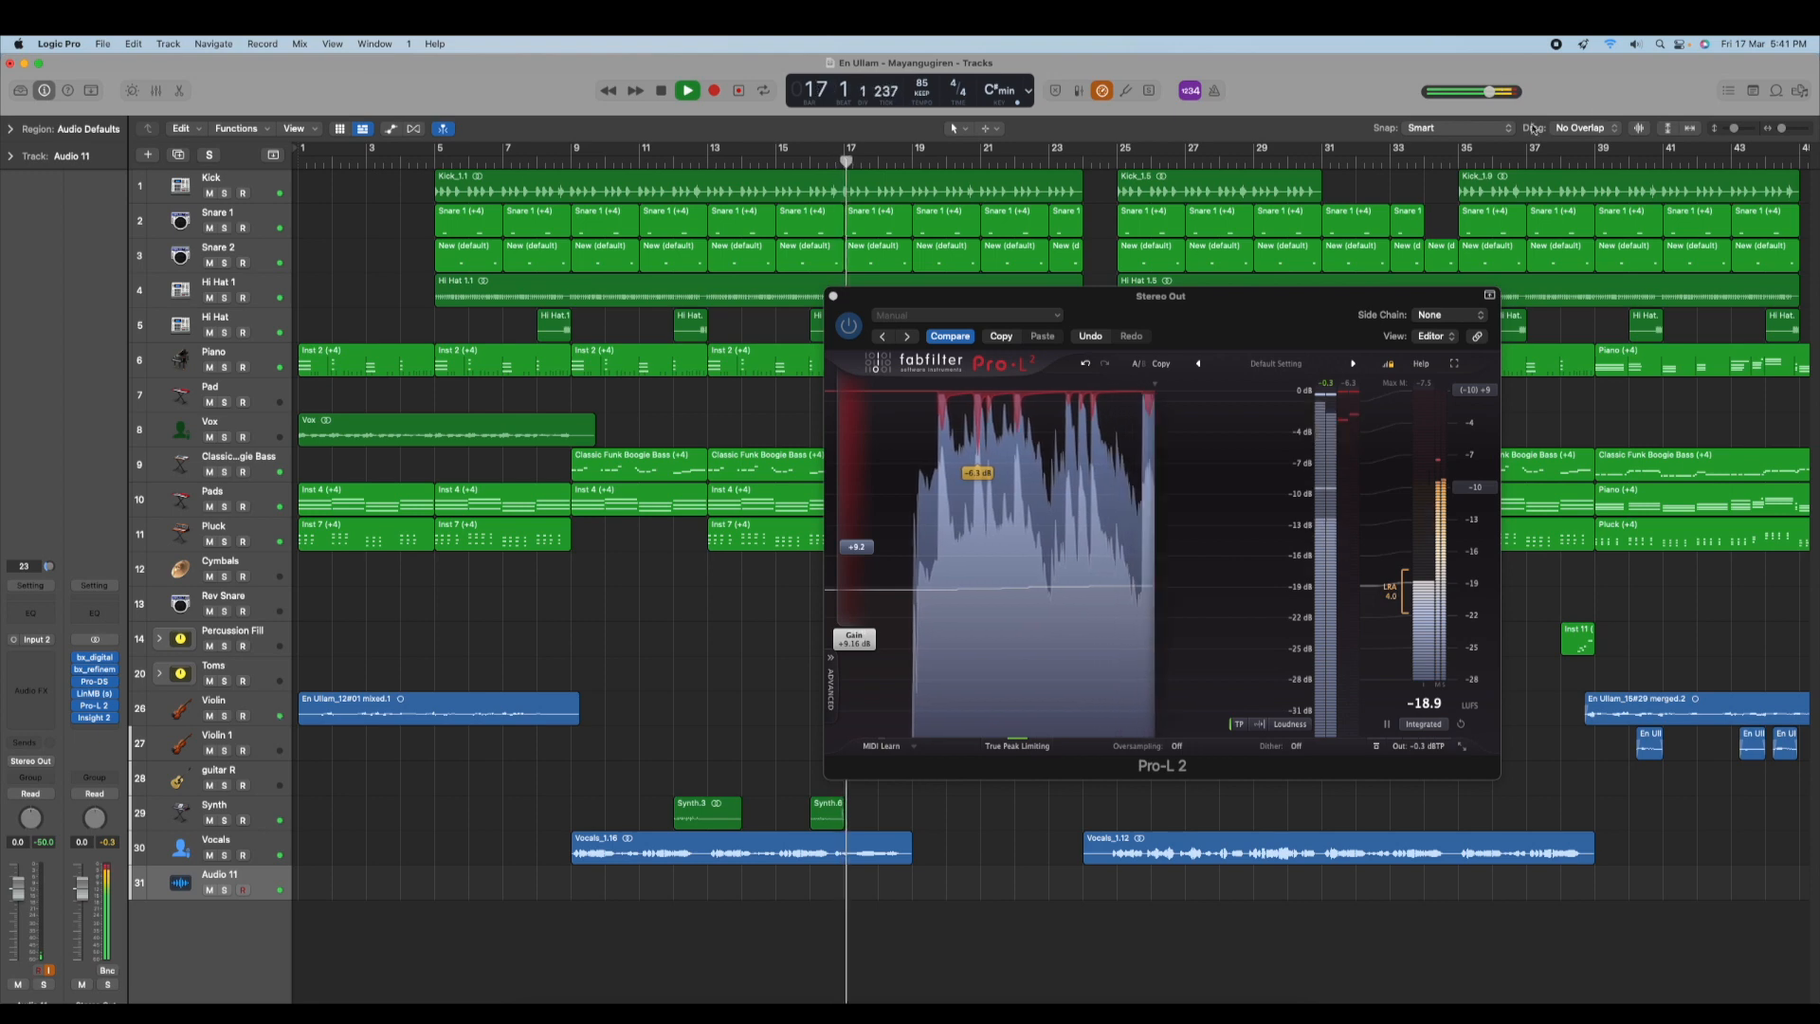
pyautogui.moveTo(1231, 298); pyautogui.dragTo(1222, 276)
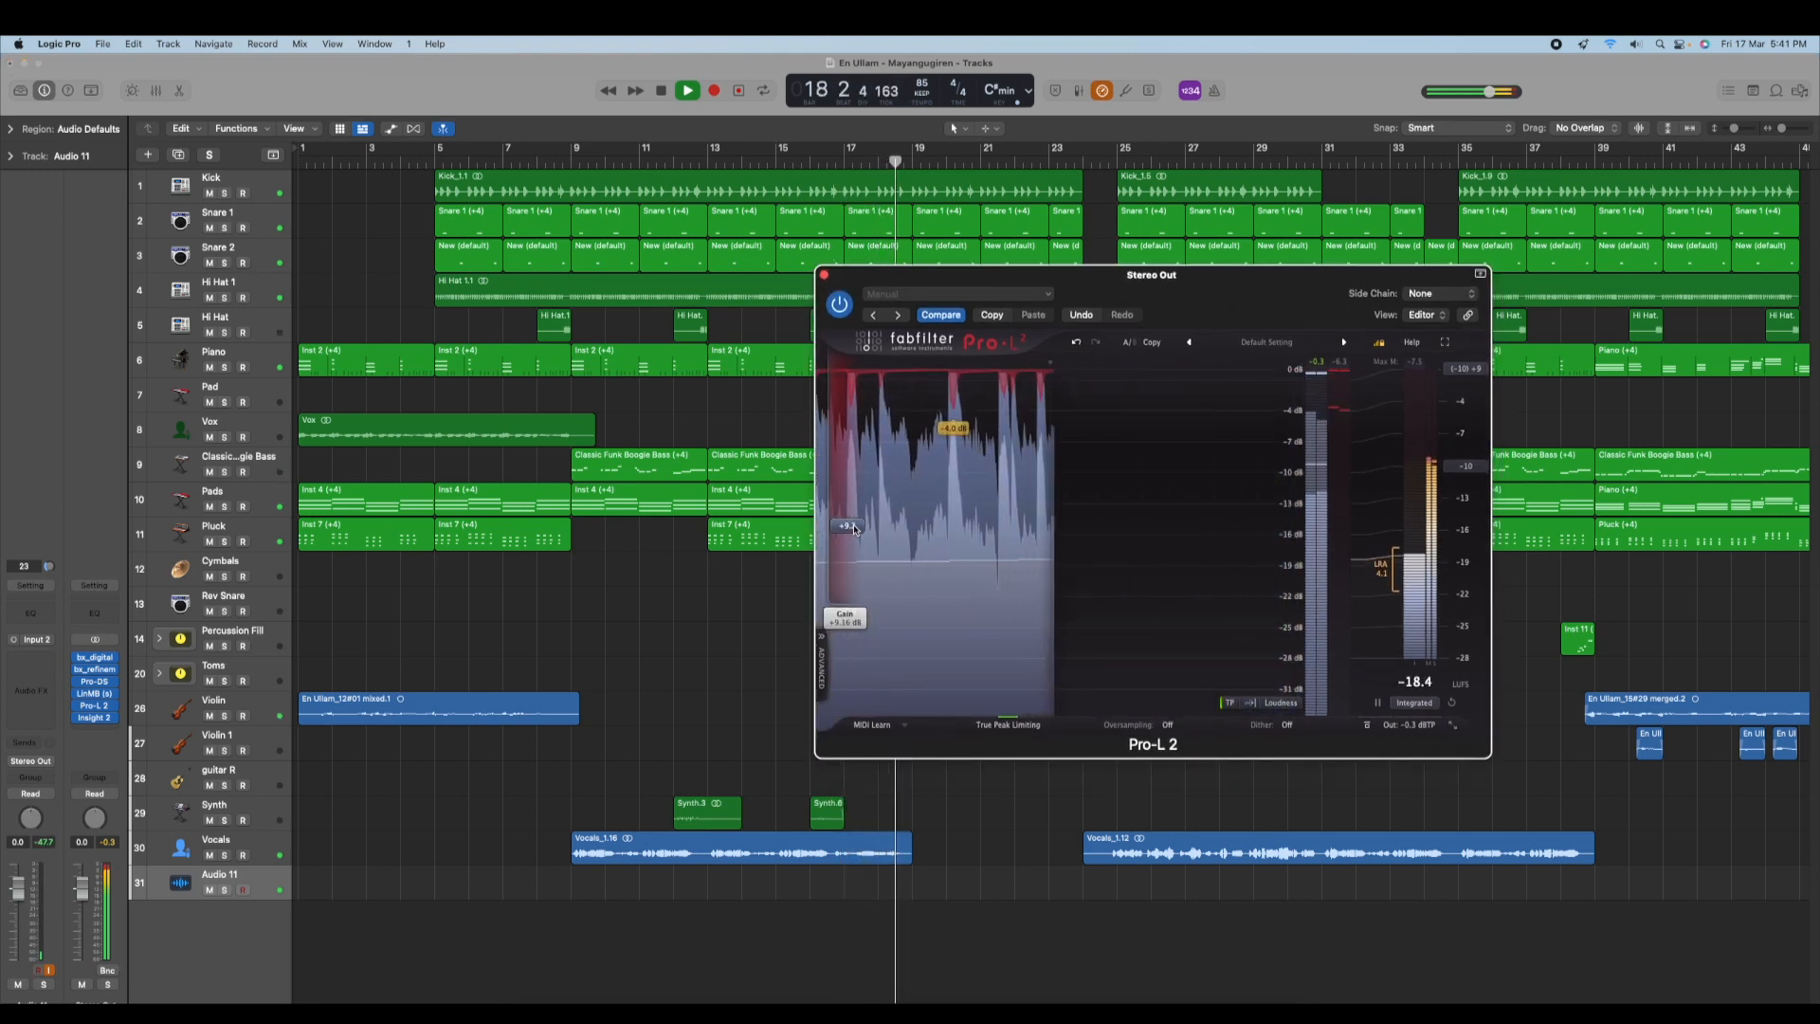
pyautogui.moveTo(853, 531); pyautogui.dragTo(854, 534)
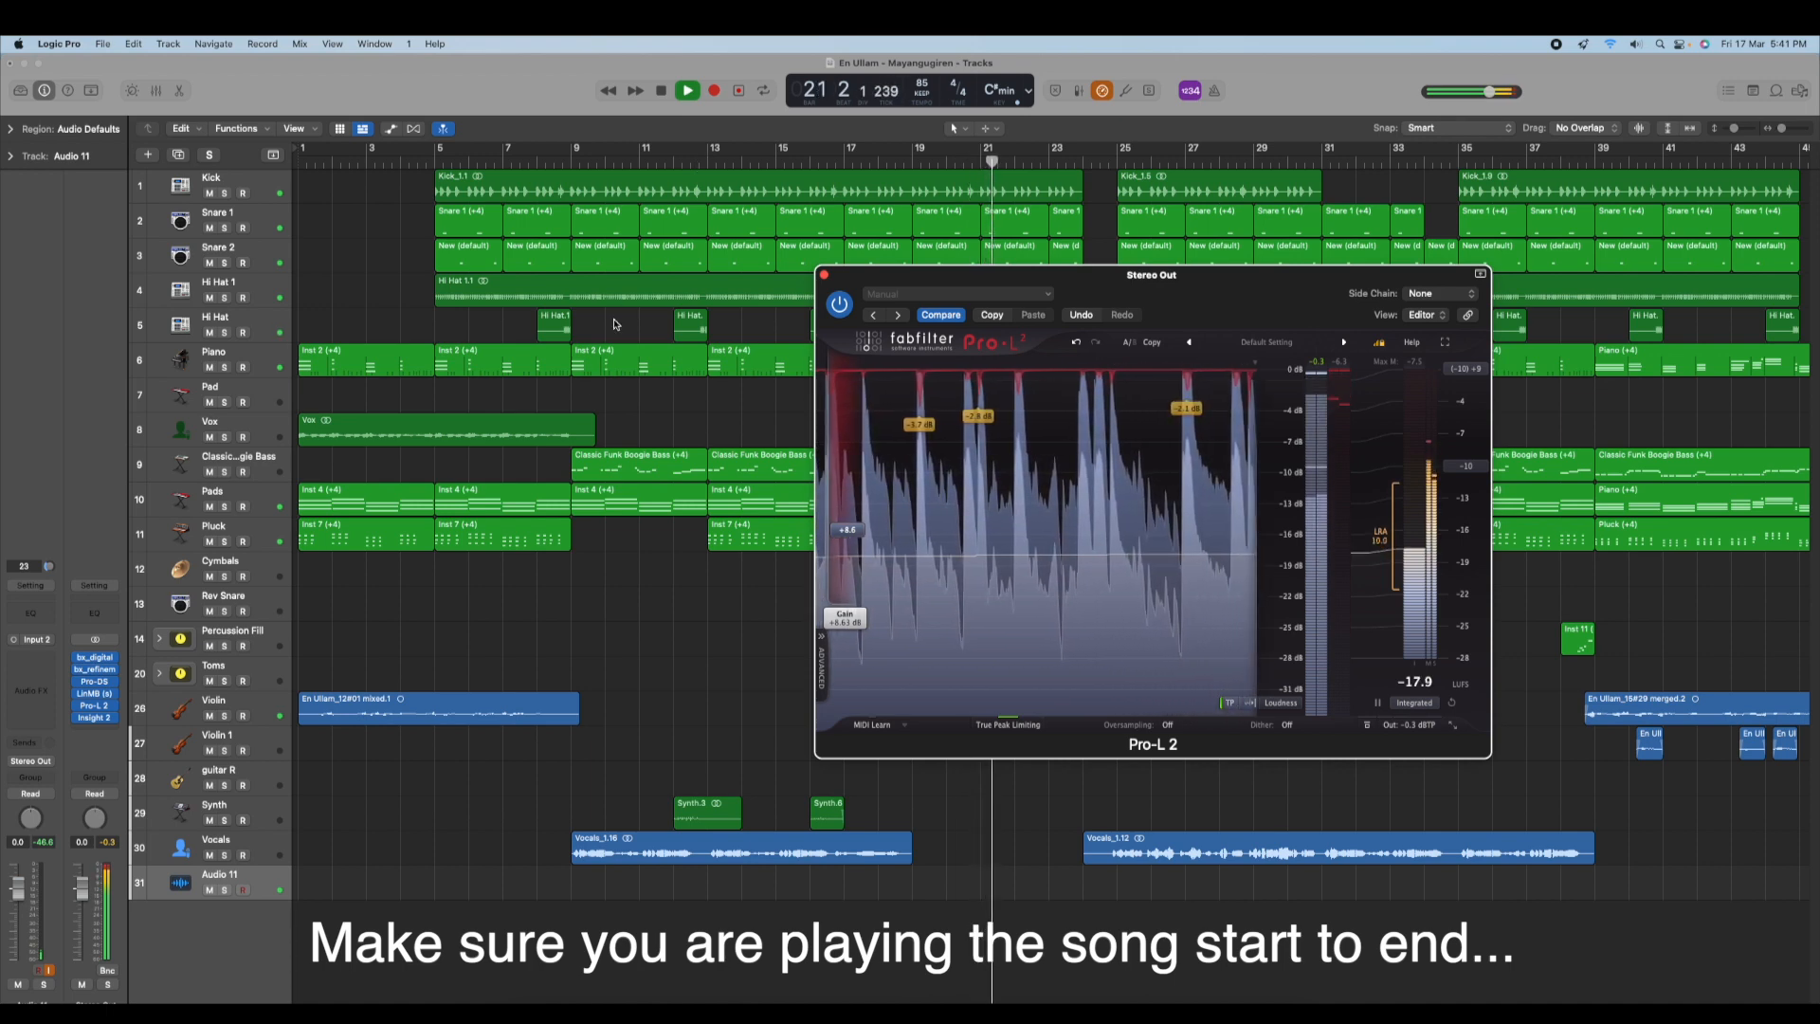
# Turn off input monitoring on the Audio 11 channel and move the playhead to around bar 42, and to around bar 34
pyautogui.click(51, 973)
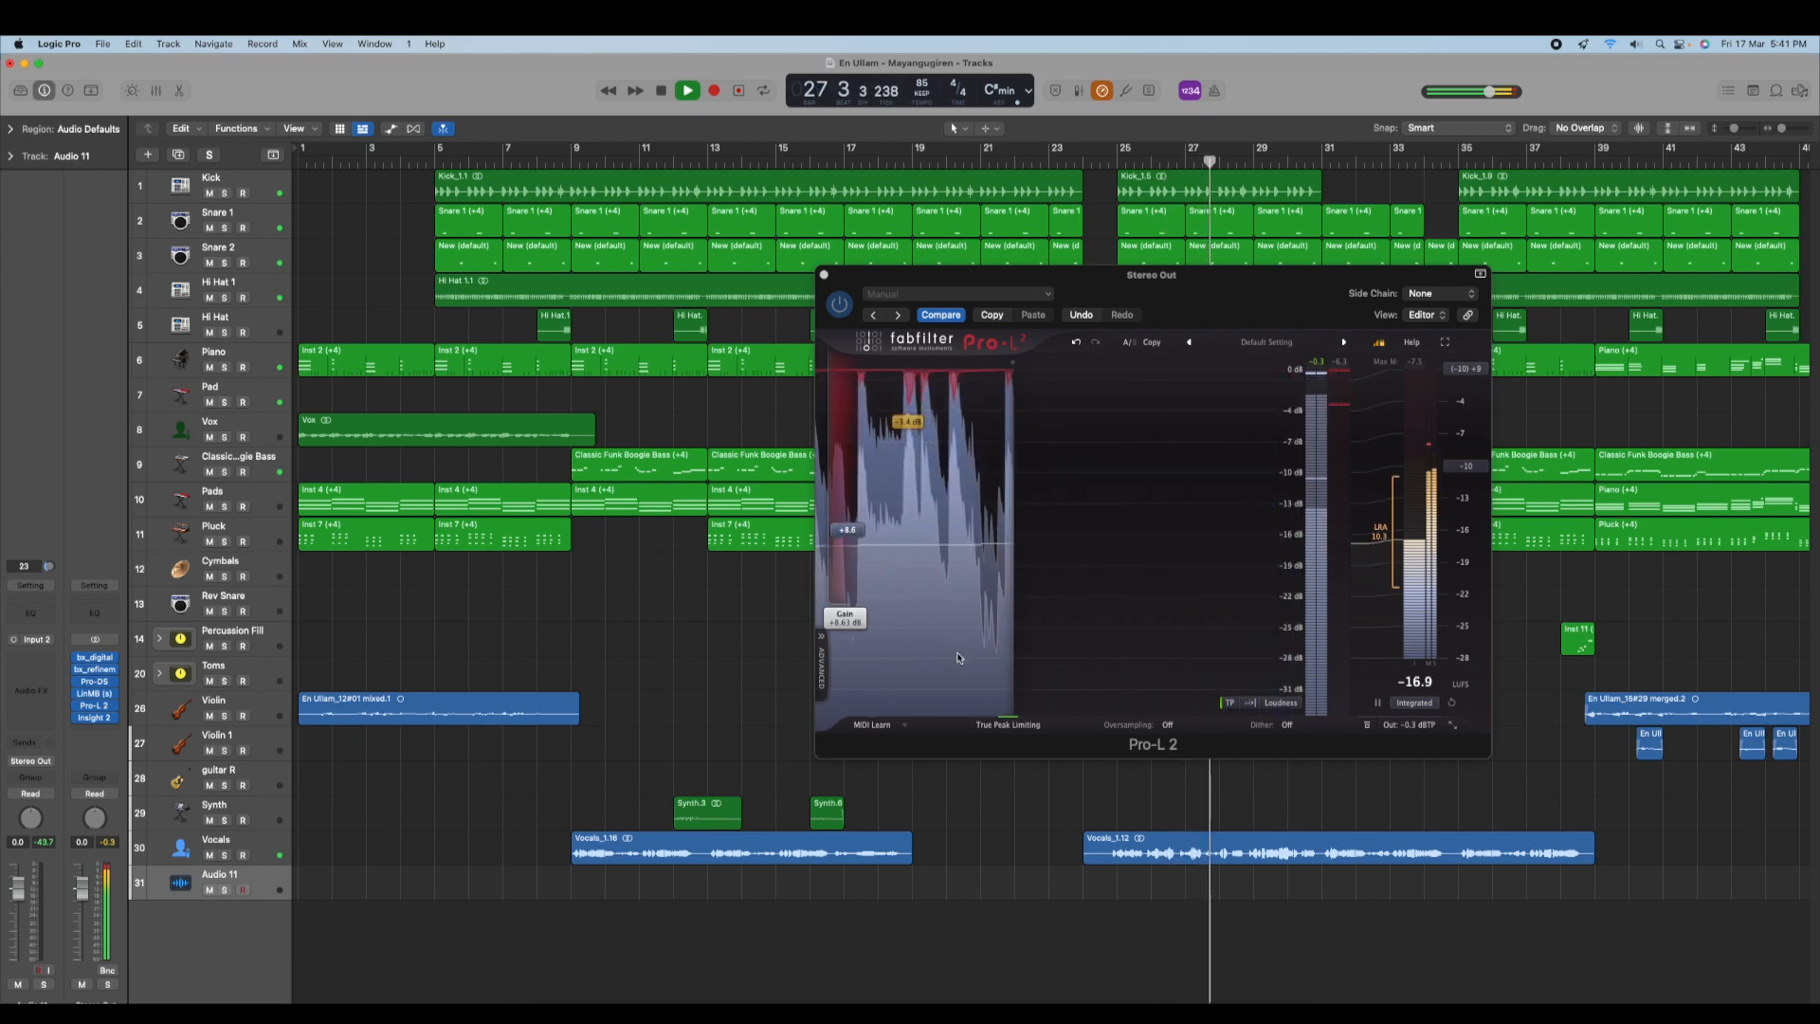
pyautogui.click(1724, 165)
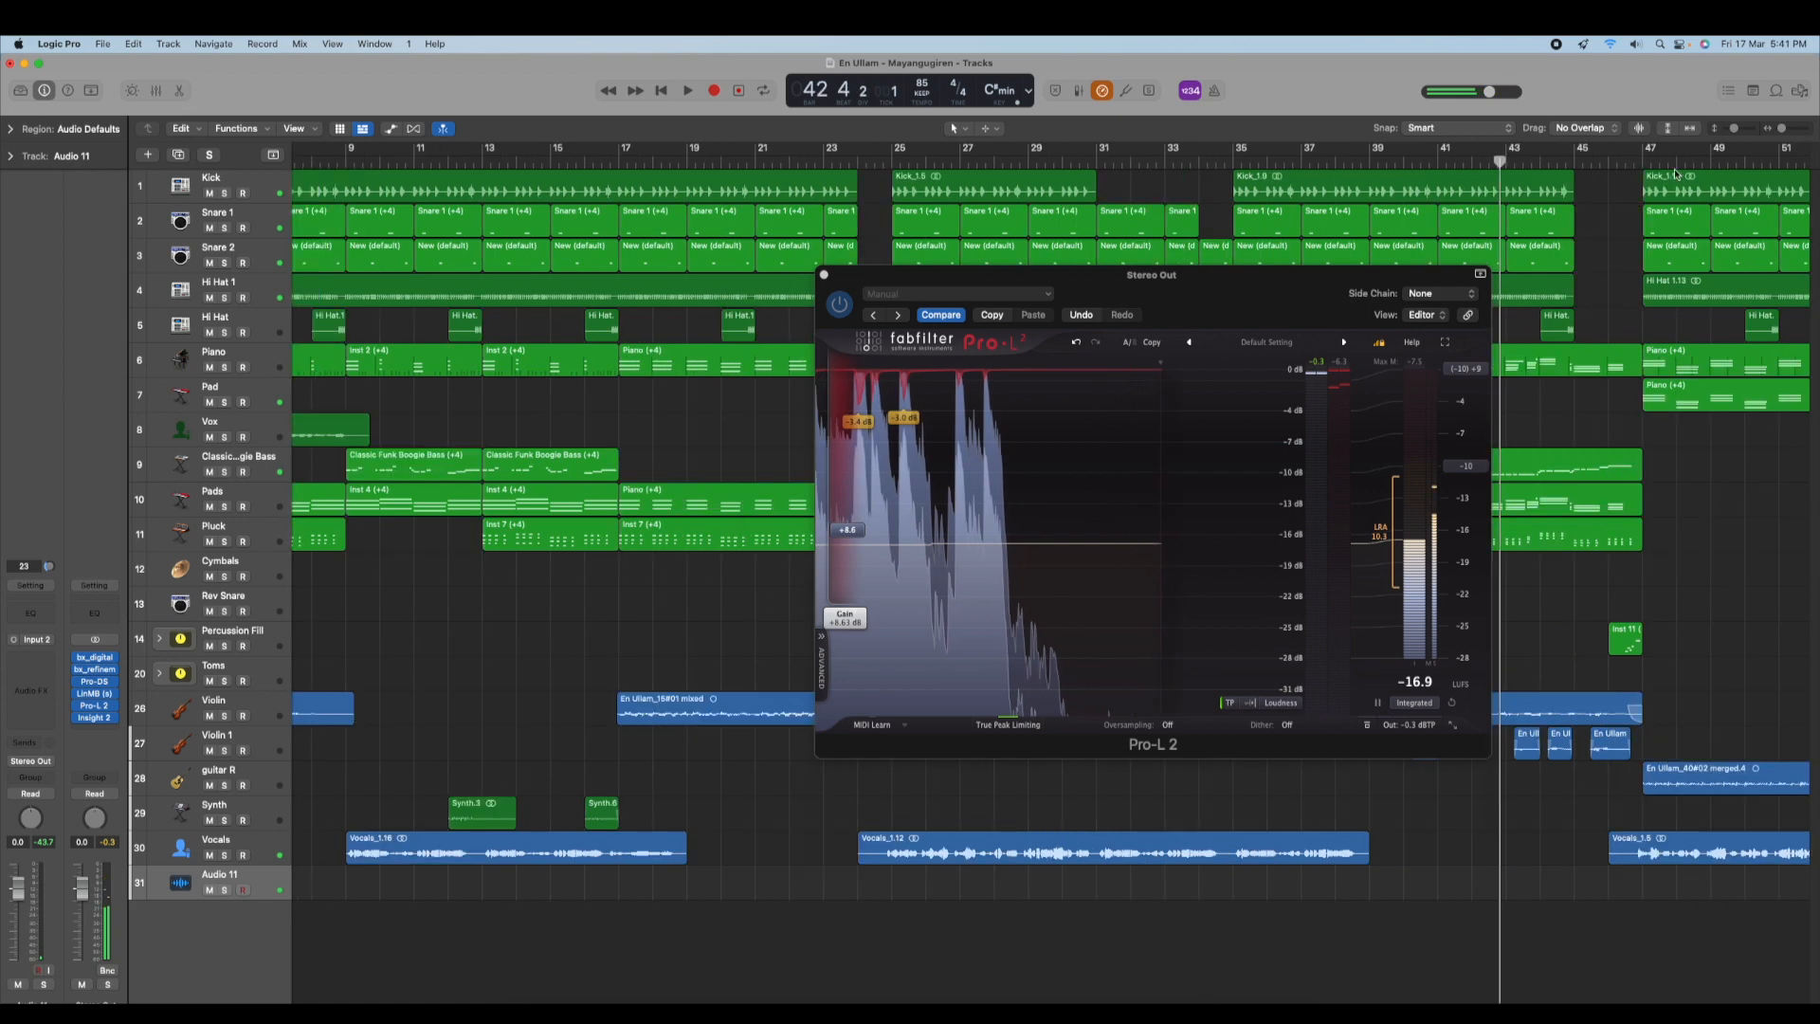
pyautogui.click(1216, 163)
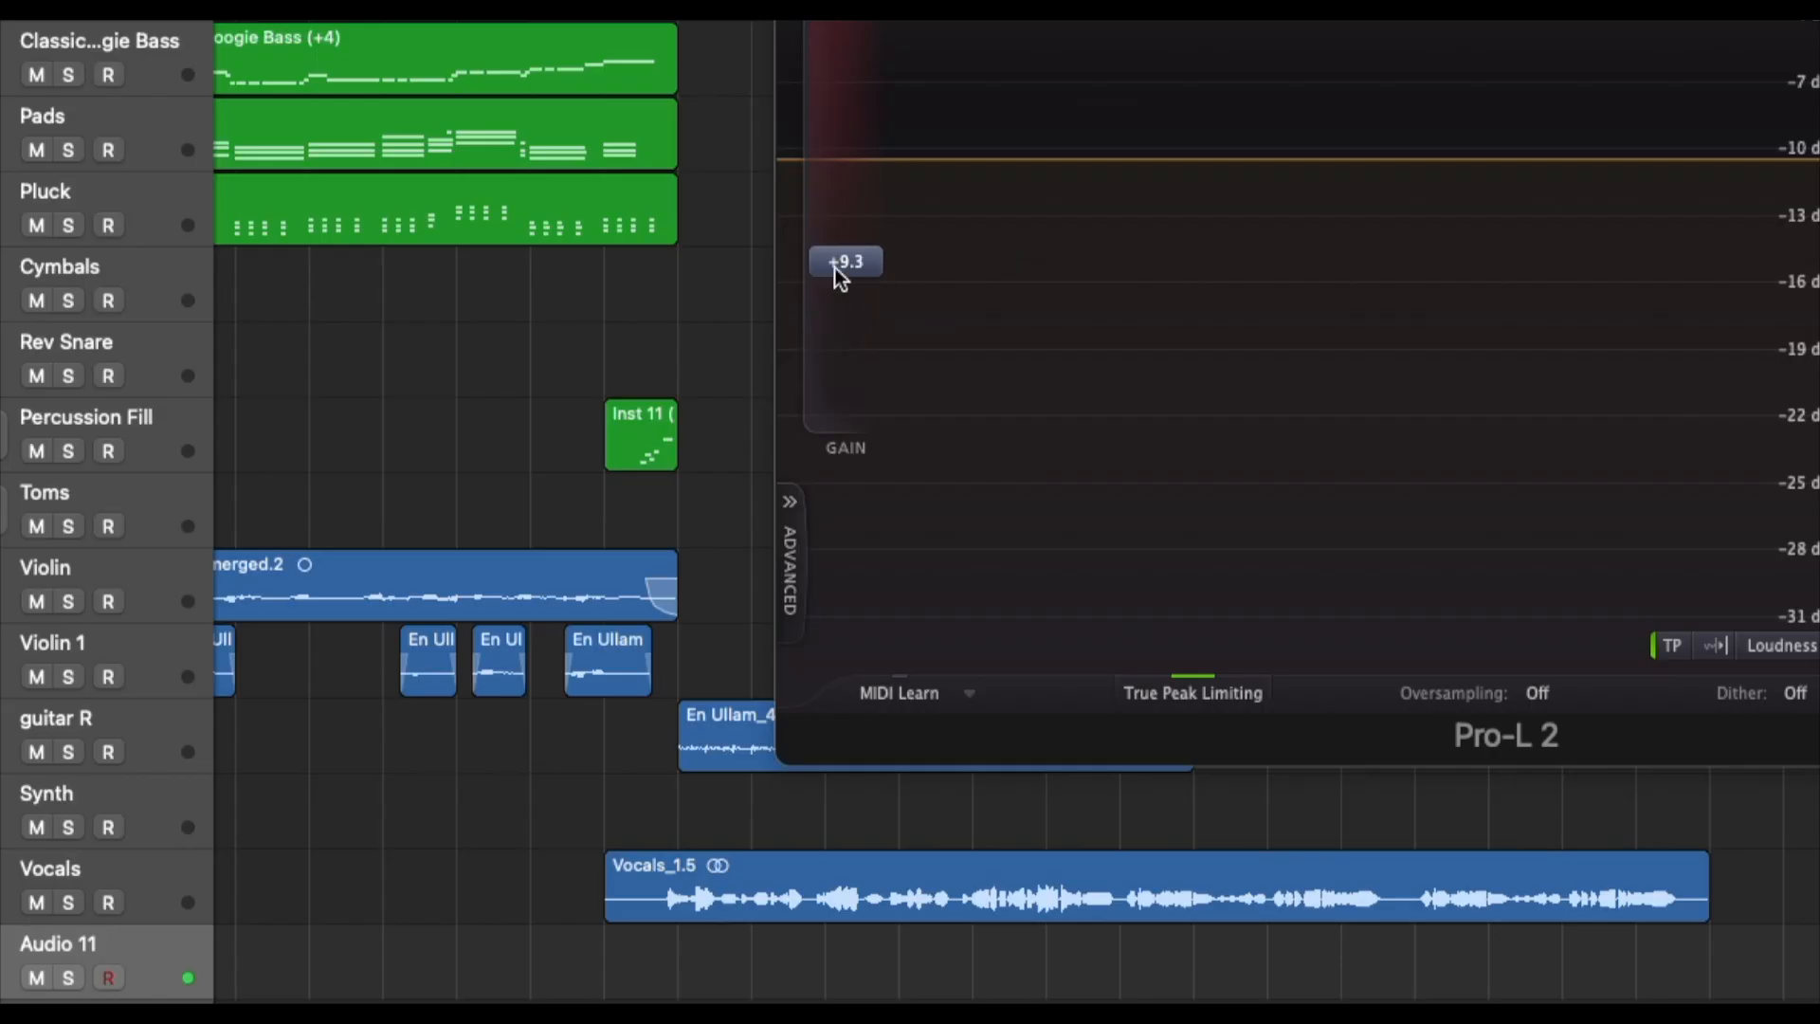
# Edit the Pro-L 2 gain numerically, replacing a digit of its value with 7
pyautogui.doubleClick(859, 273)
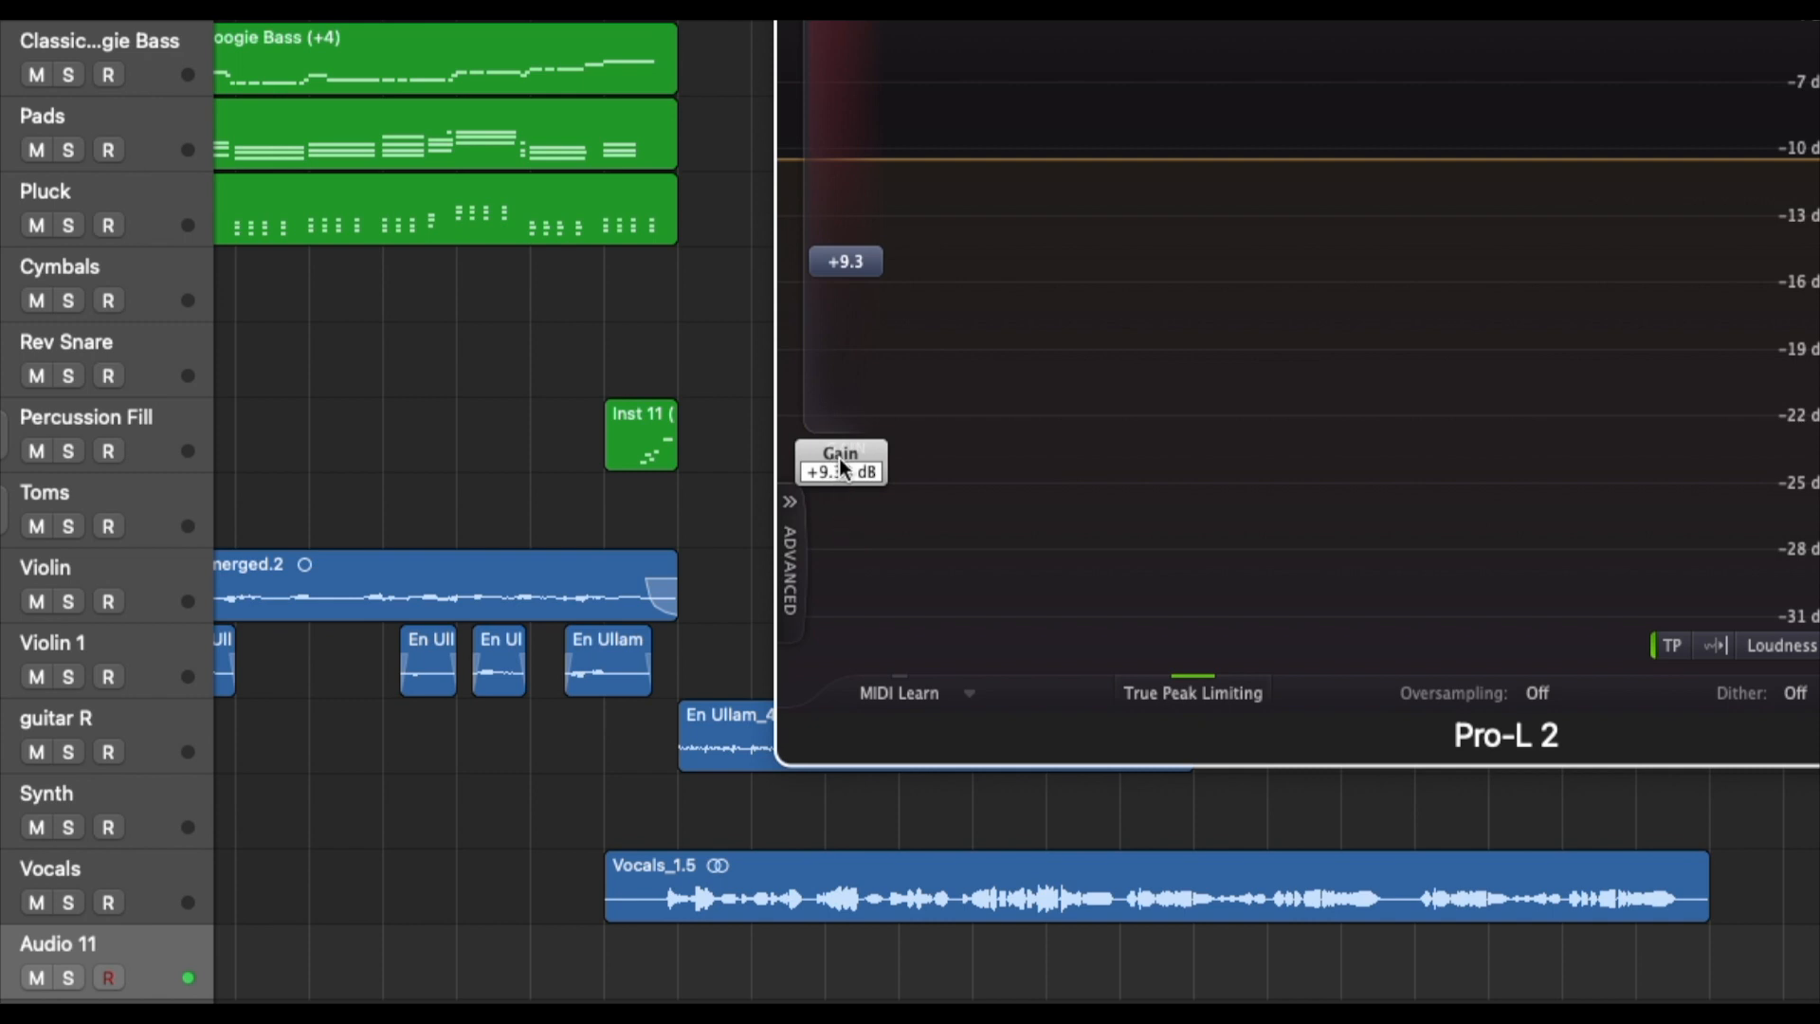
pyautogui.press('BackSpace')
pyautogui.write('7')
pyautogui.press('Return')
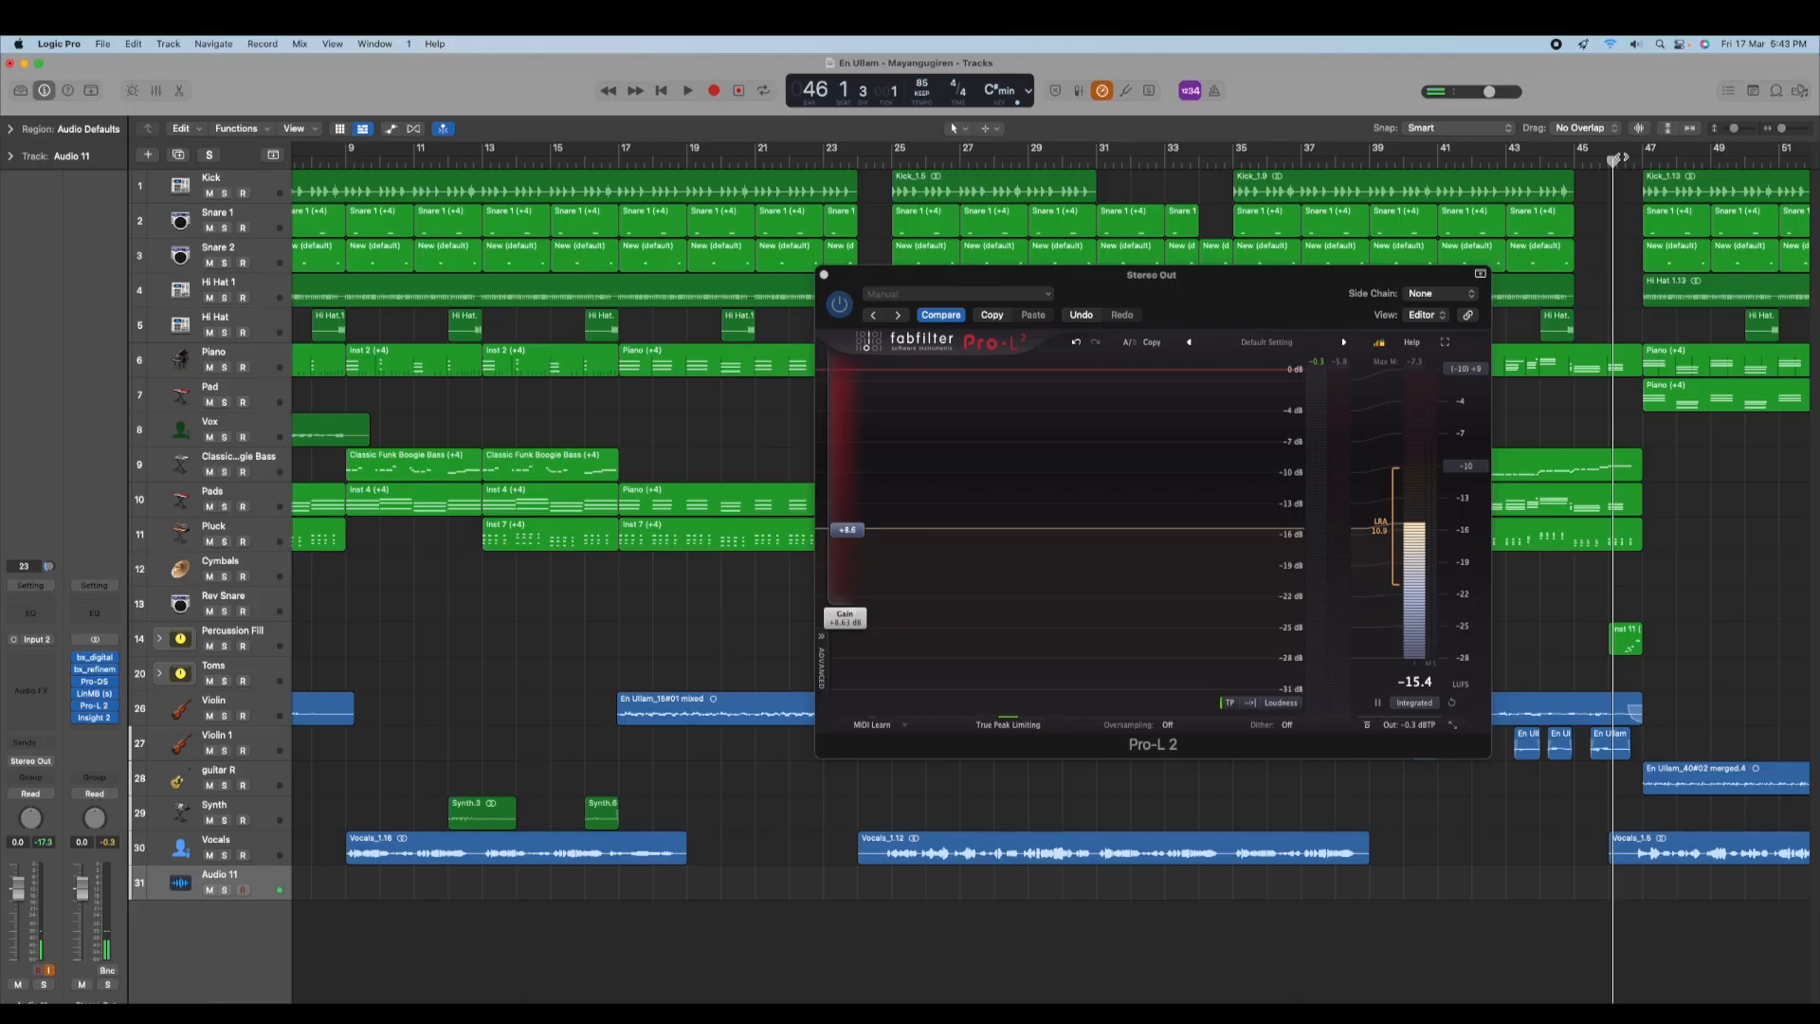
# Play the song from bar 46 to about bar 57 to check the limiter's integrated loudness, and stop playback
pyautogui.press('space')
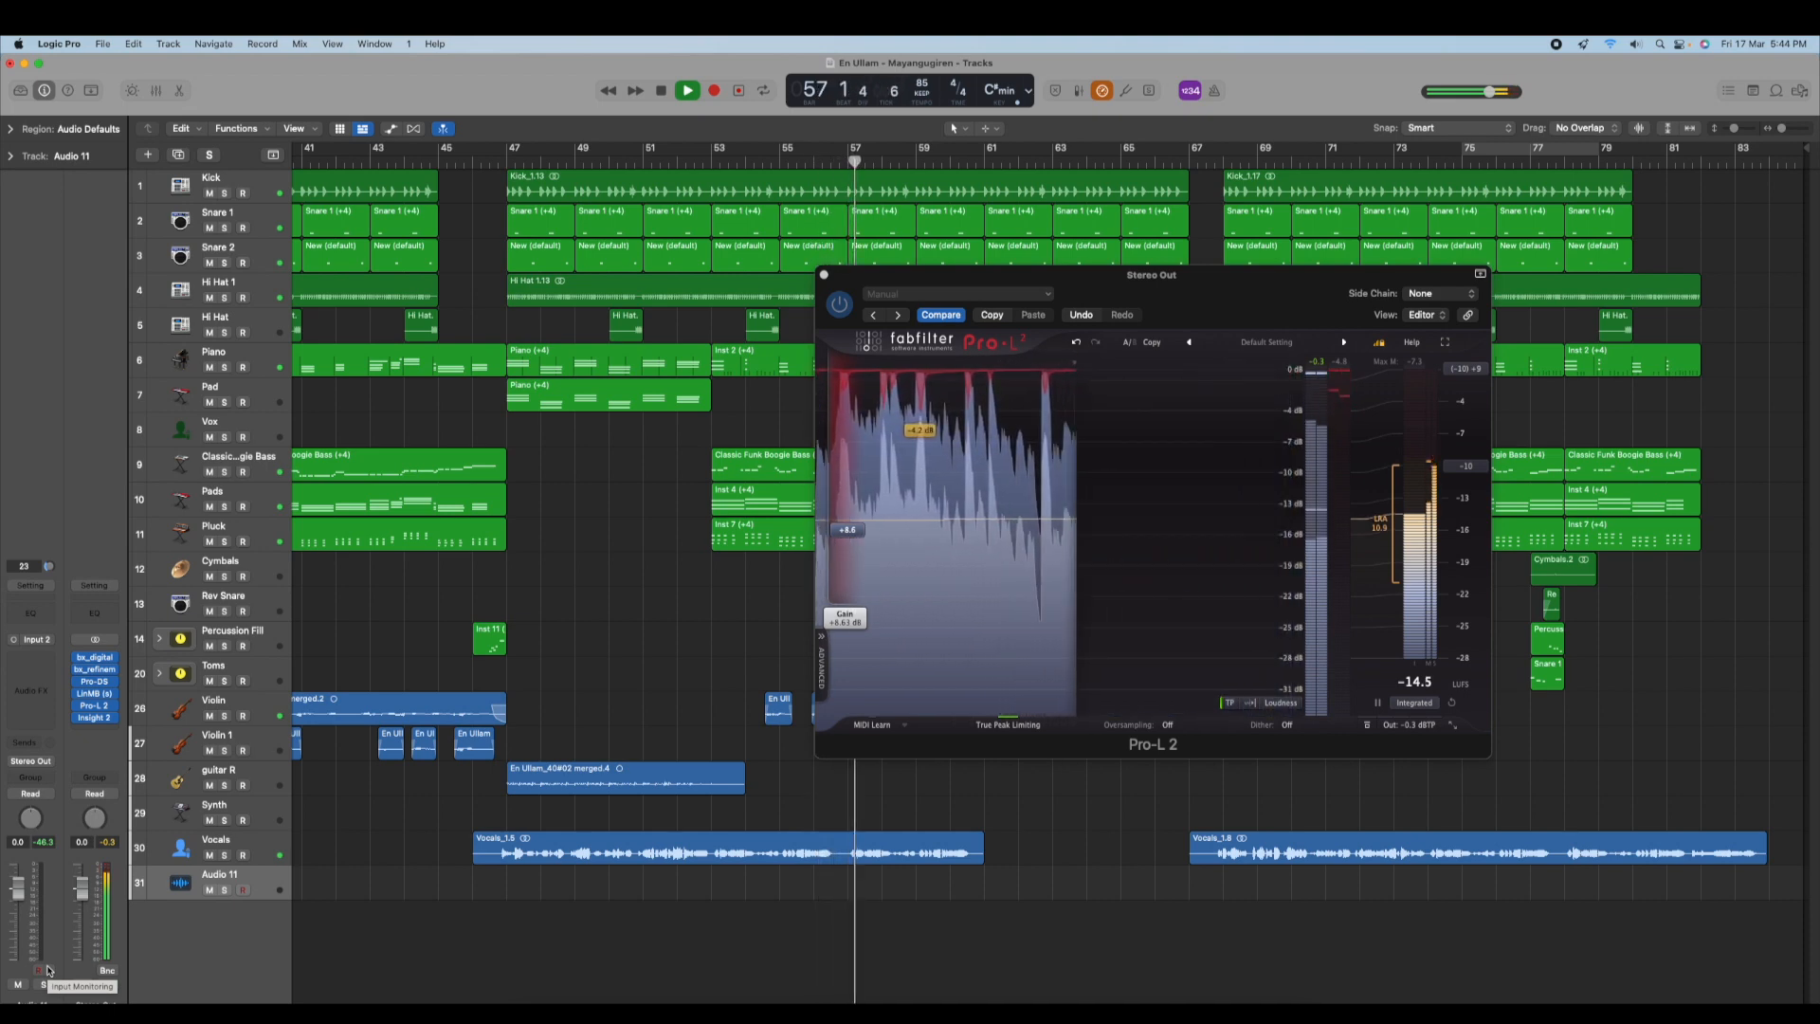
pyautogui.press('space')
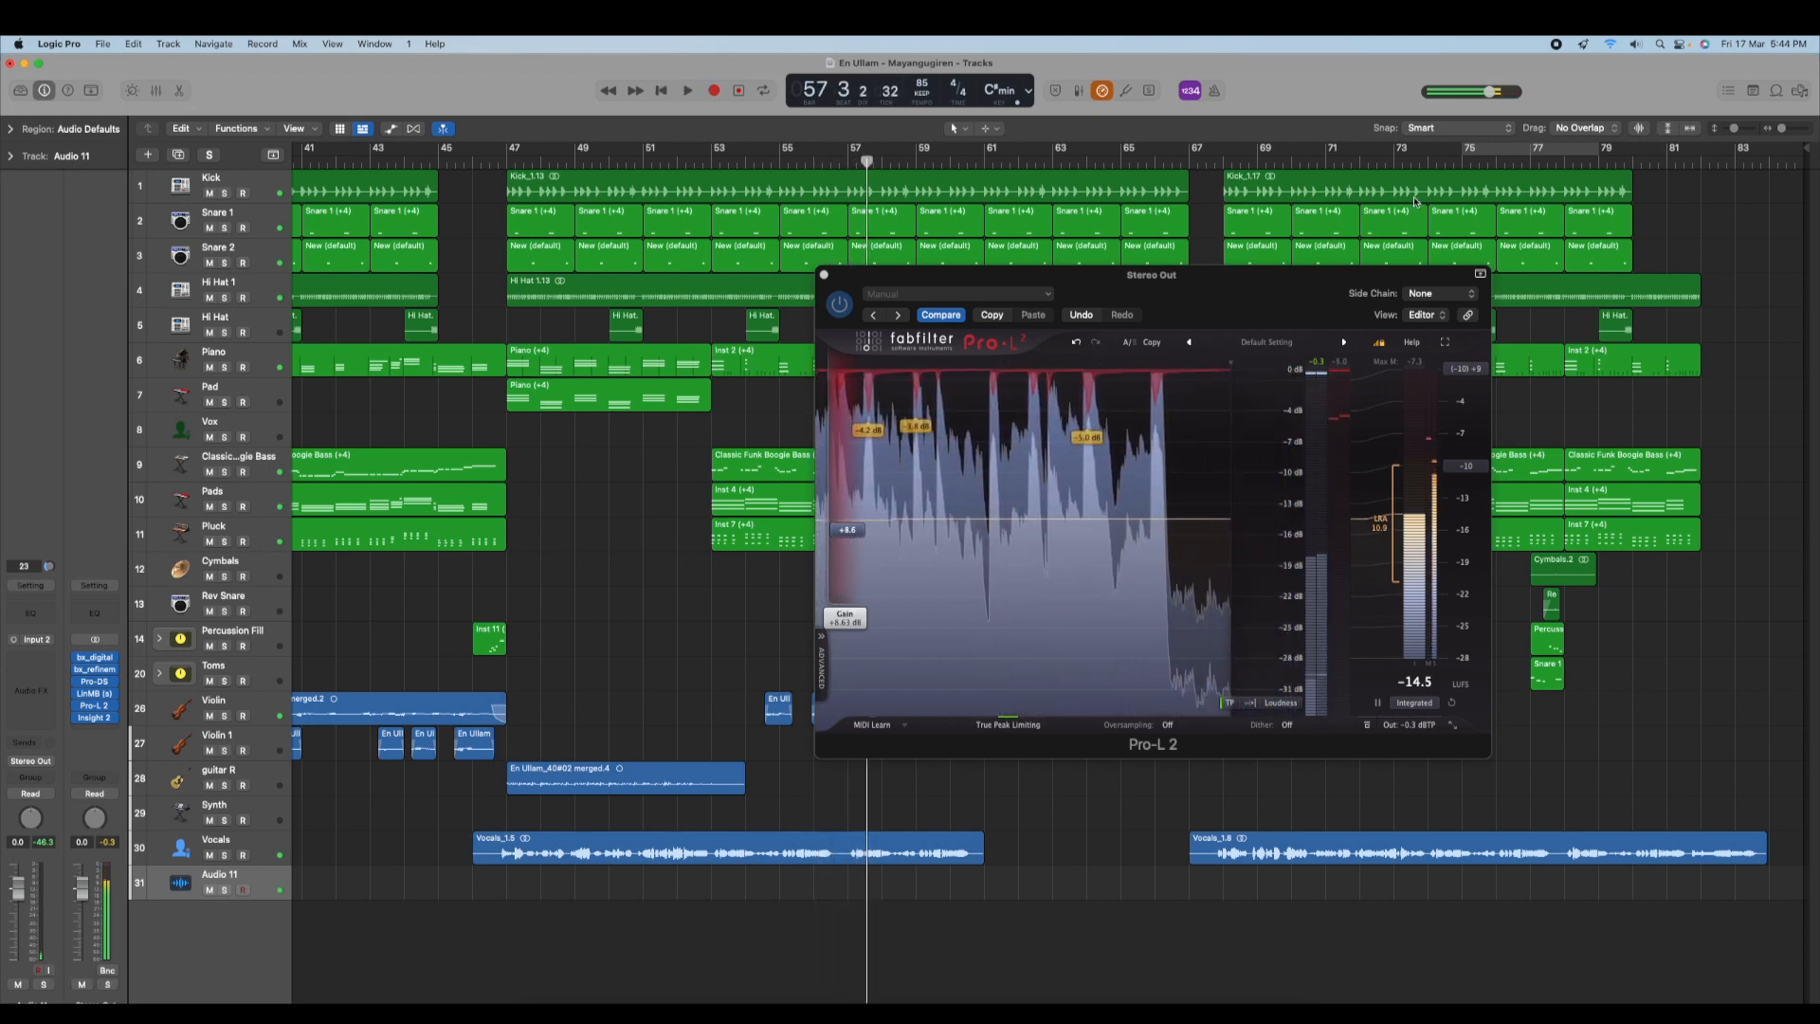